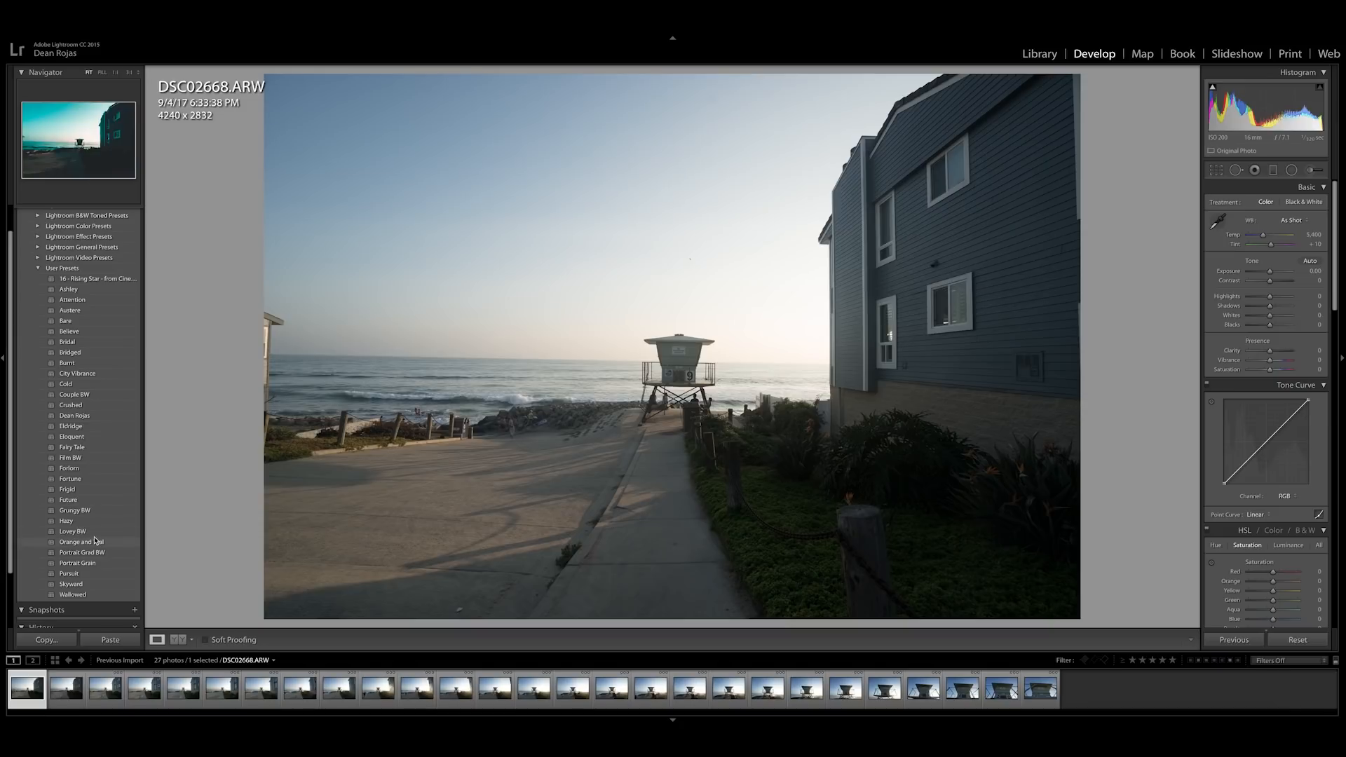
Step: Apply the Orange and Teal user preset to DSC02668.ARW and set its temperature to 5,199
left_click(94, 541)
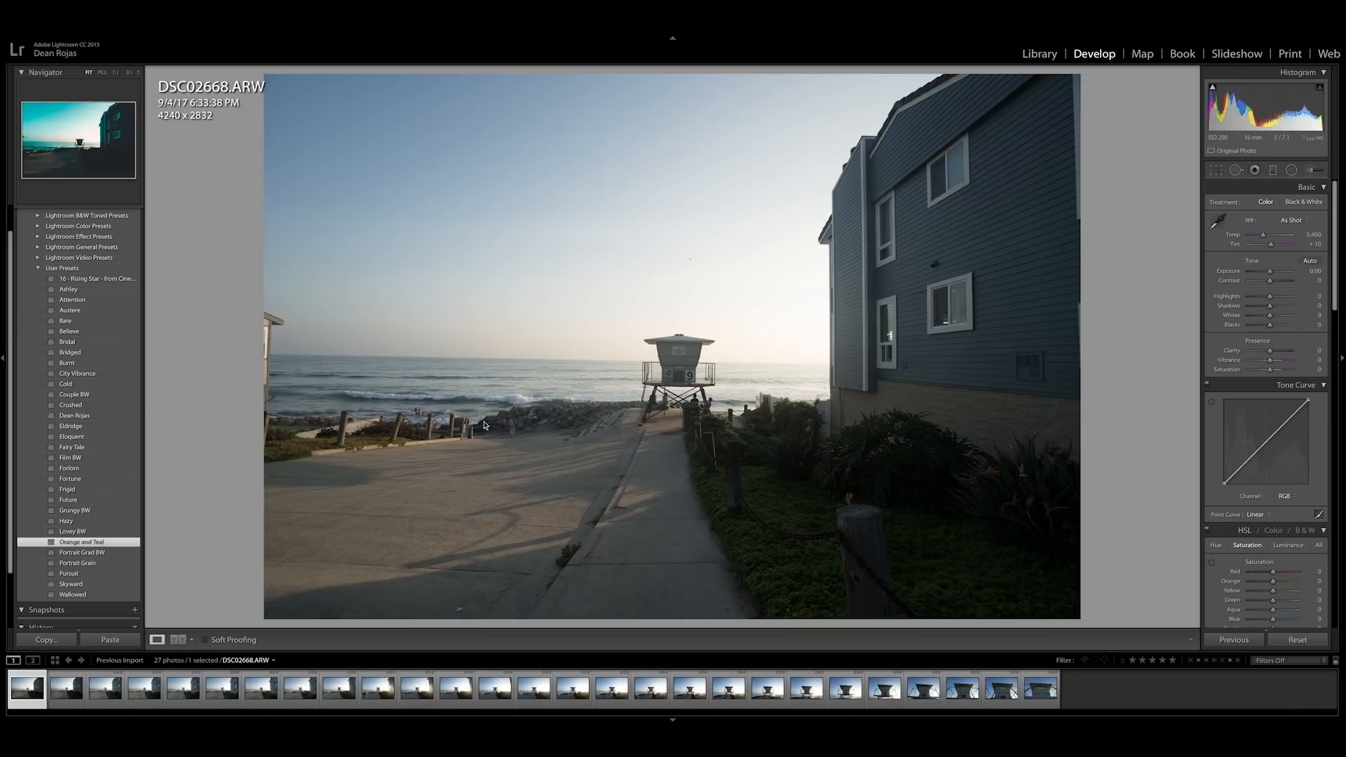
left_click_drag(1259, 235, 1263, 236)
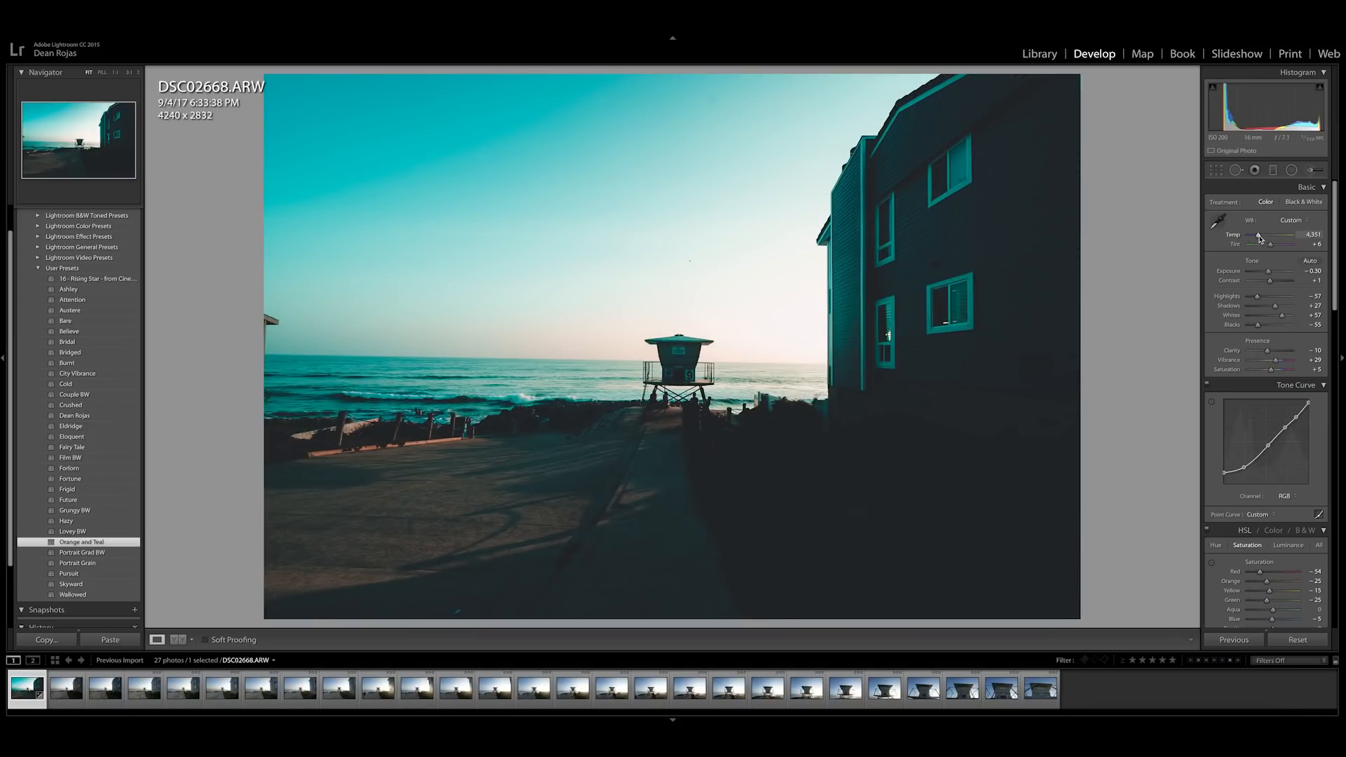
Step: Adjust the photo's basic tone: exposure −0.15, contrast −7, highlights −79, shadows +75, blacks −14 and clarity +10
left_click_drag(1258, 326, 1267, 326)
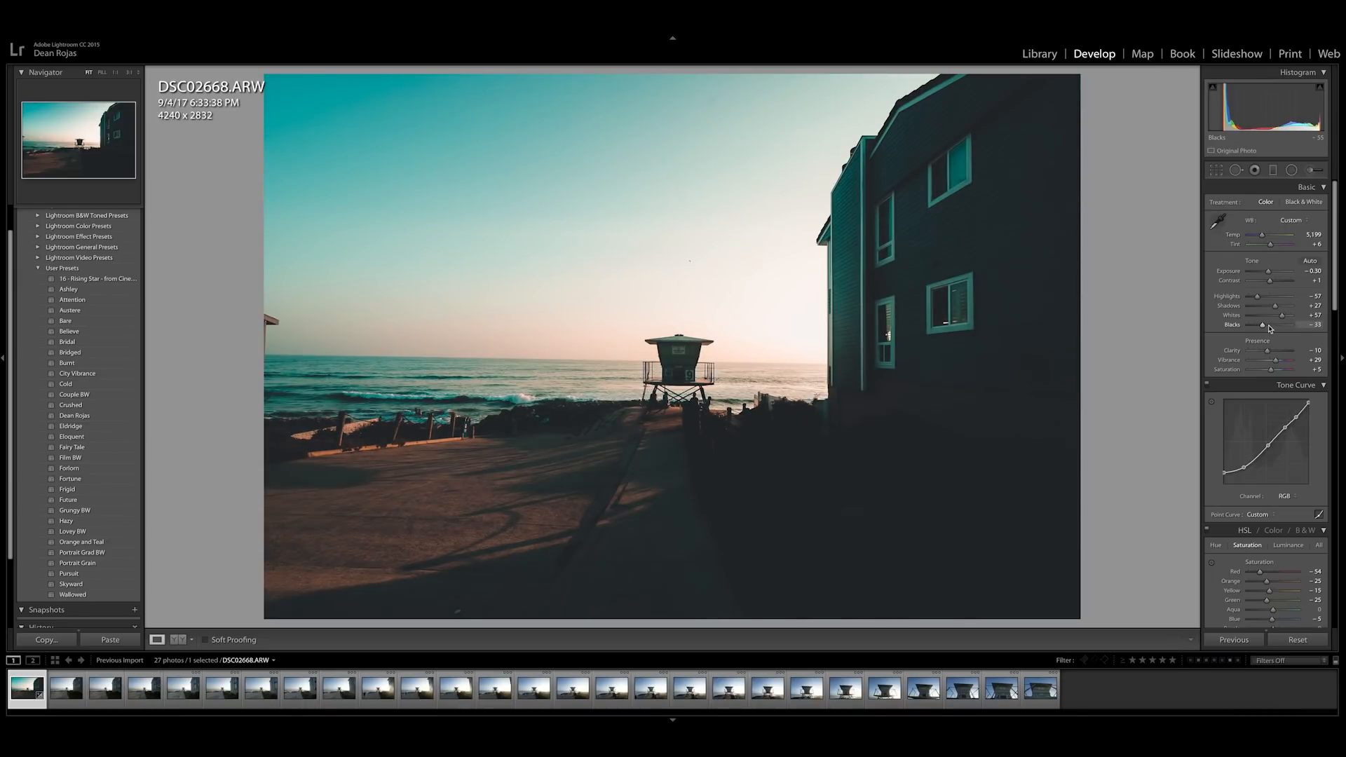
left_click(1311, 350)
type("10")
key("Return")
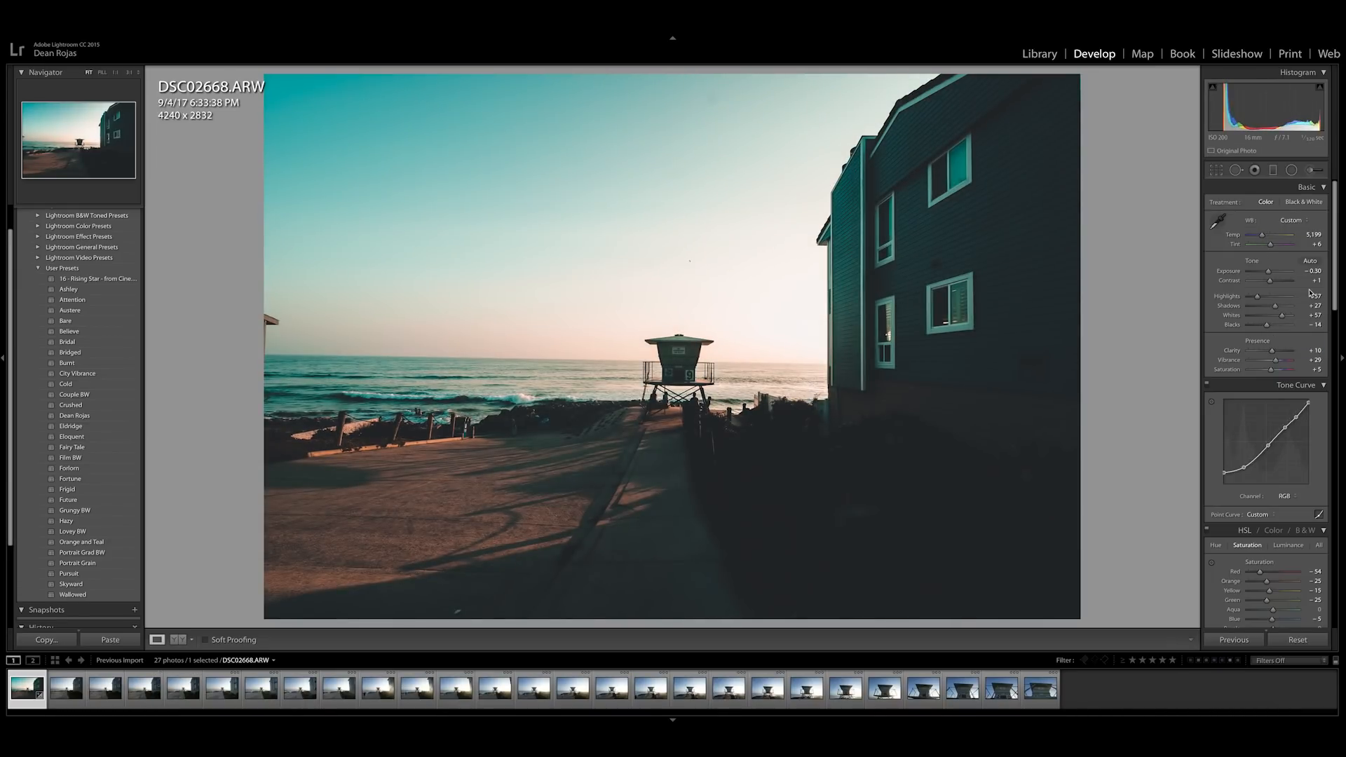
left_click_drag(1275, 307, 1271, 272)
Step: Compare the edited lifeguard tower photo with its original unedited version
key("backslash")
key("backslash")
key("backslash")
key("backslash")
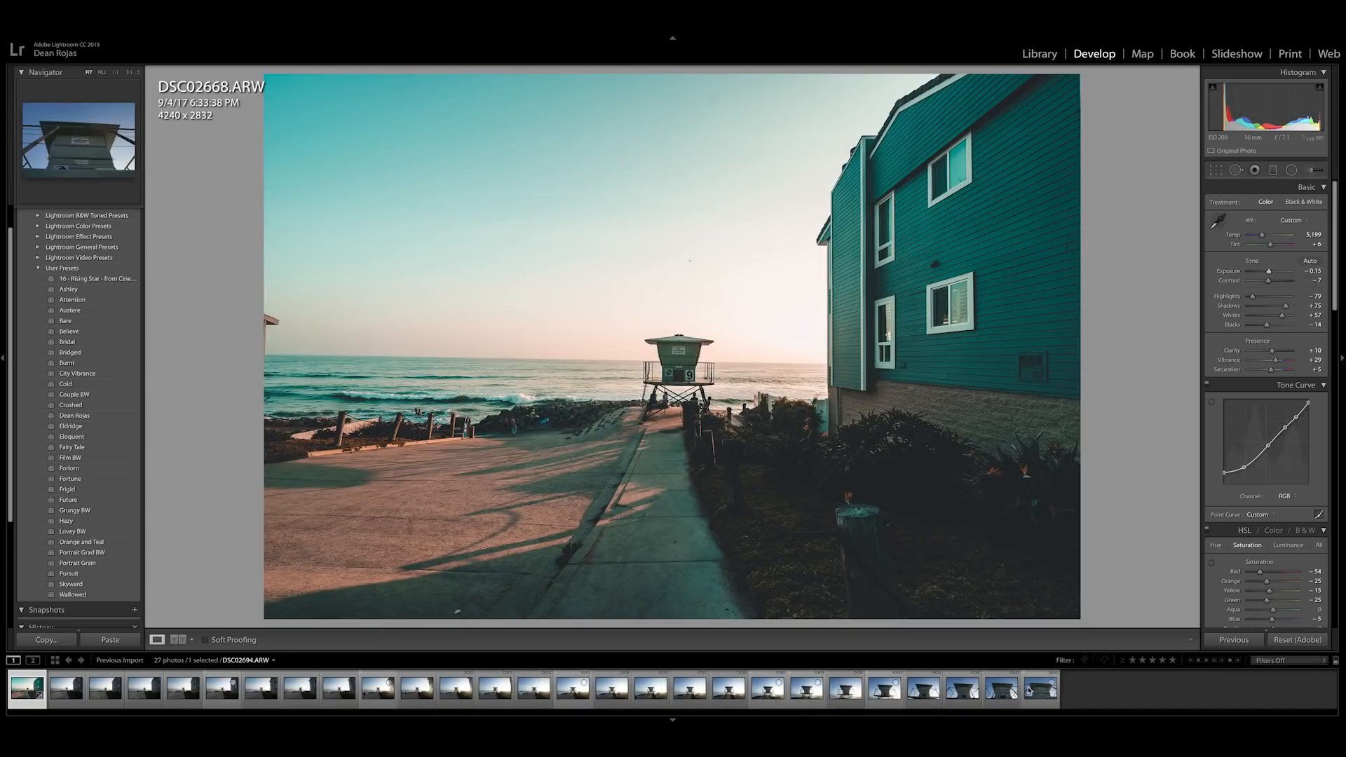
Step: Synchronize the first photo's develop settings to all 27 photos, leaving Transform and Crop excluded
key("ctrl+a")
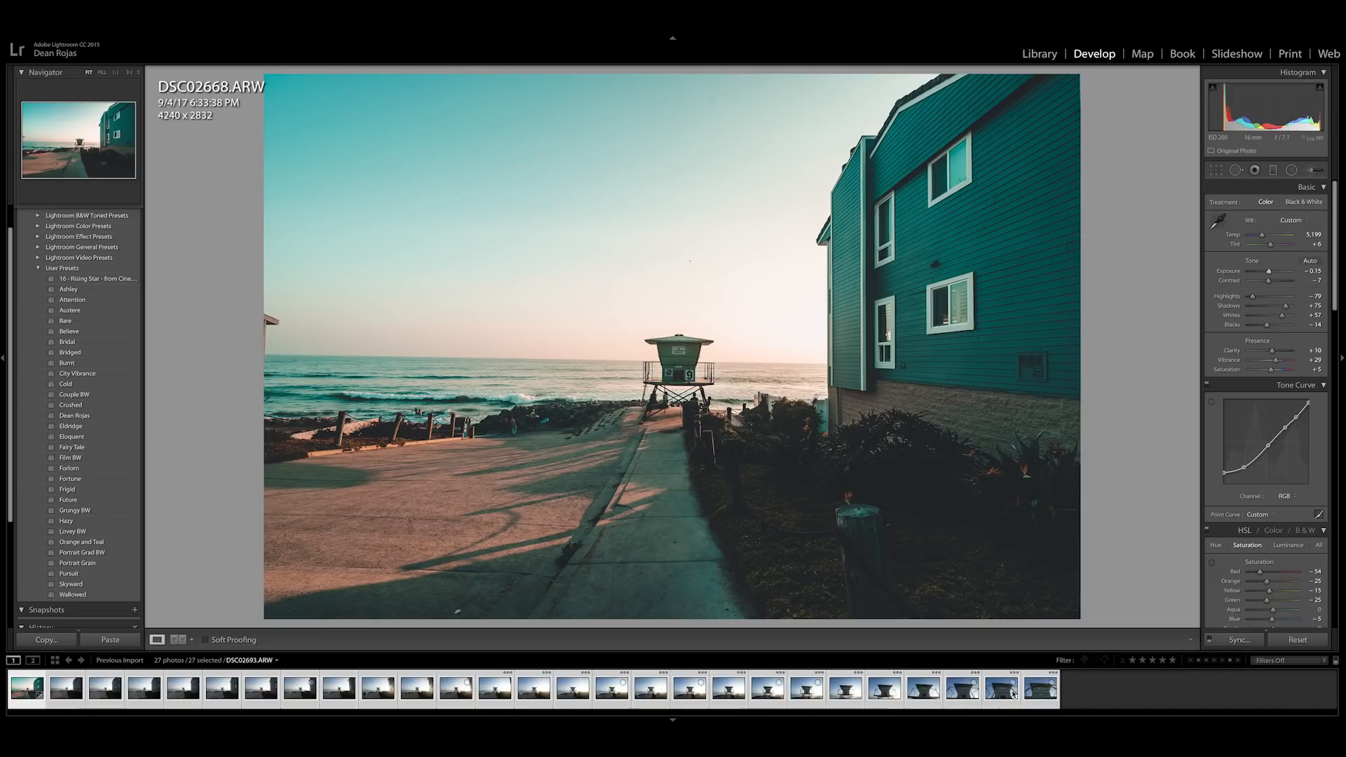
left_click(1075, 687)
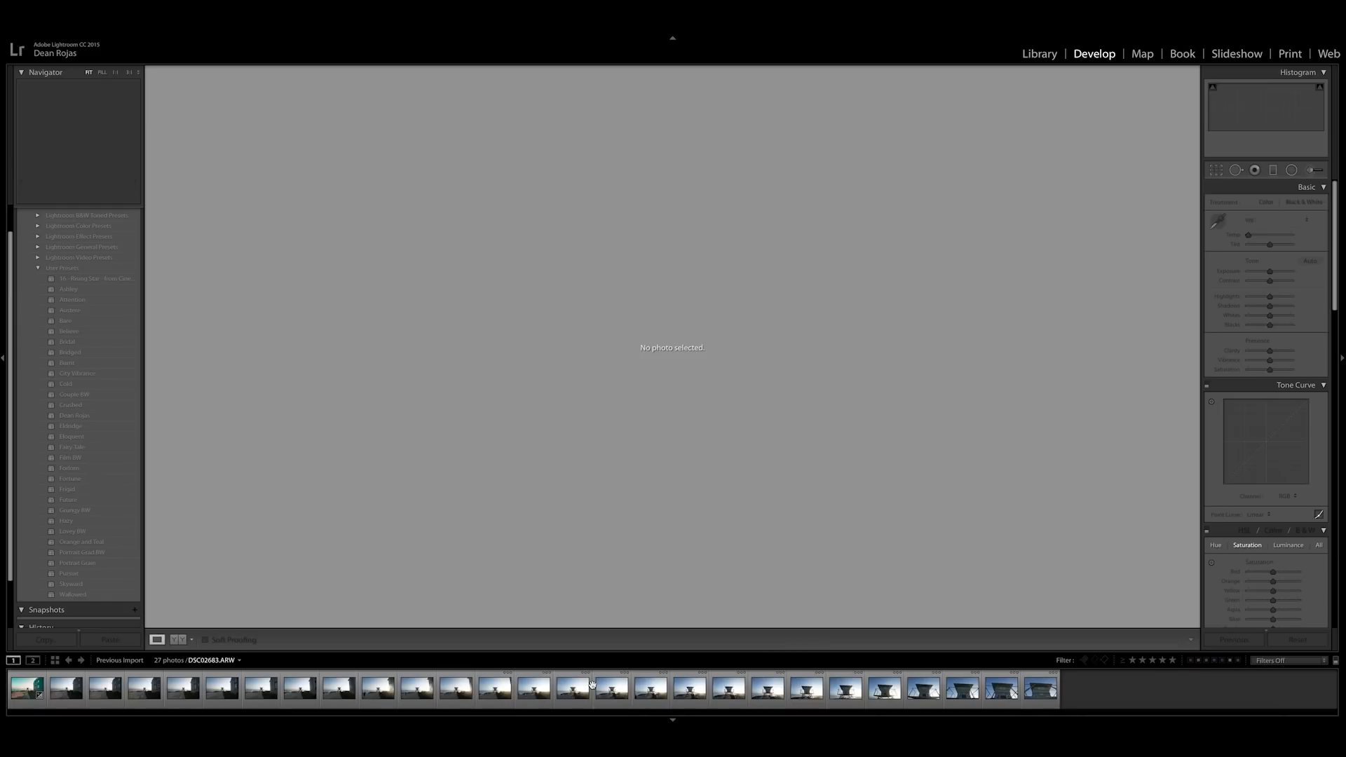
key("ctrl+a")
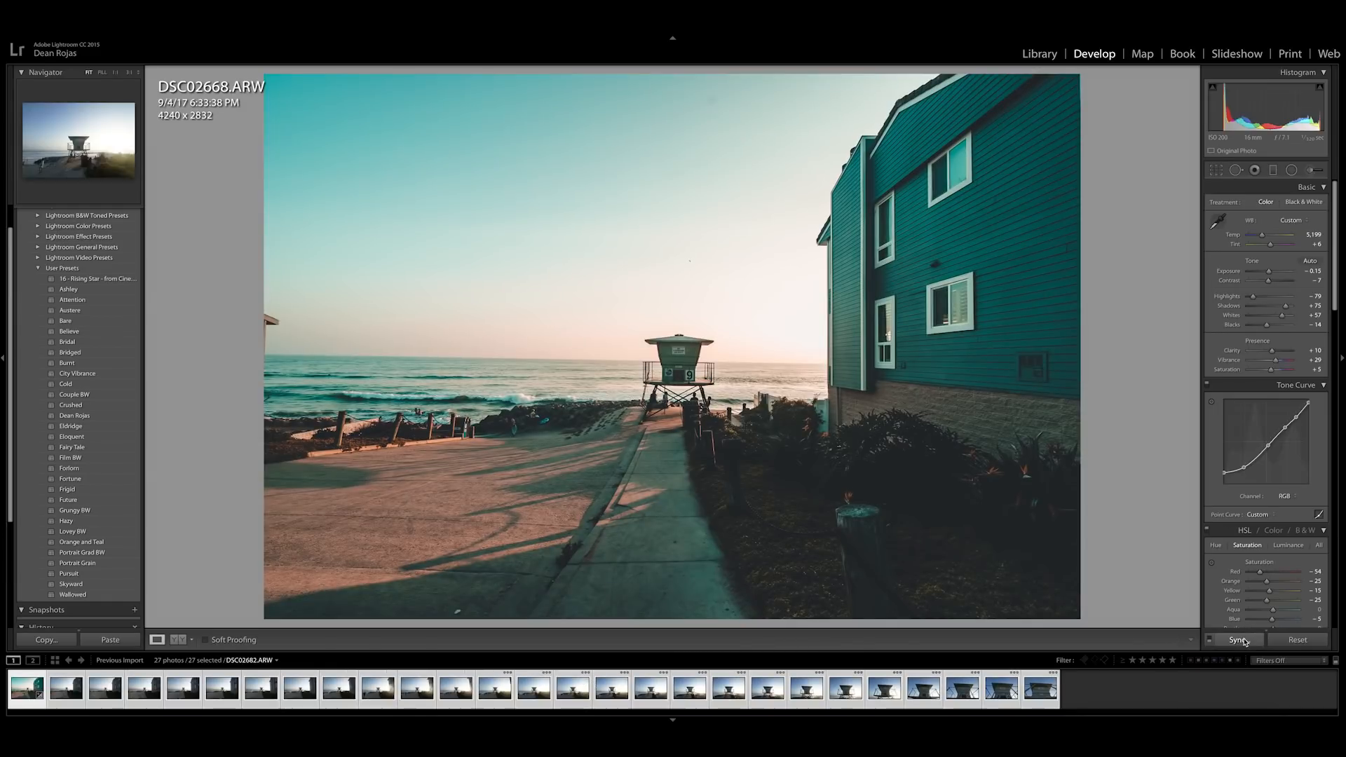
left_click(1240, 640)
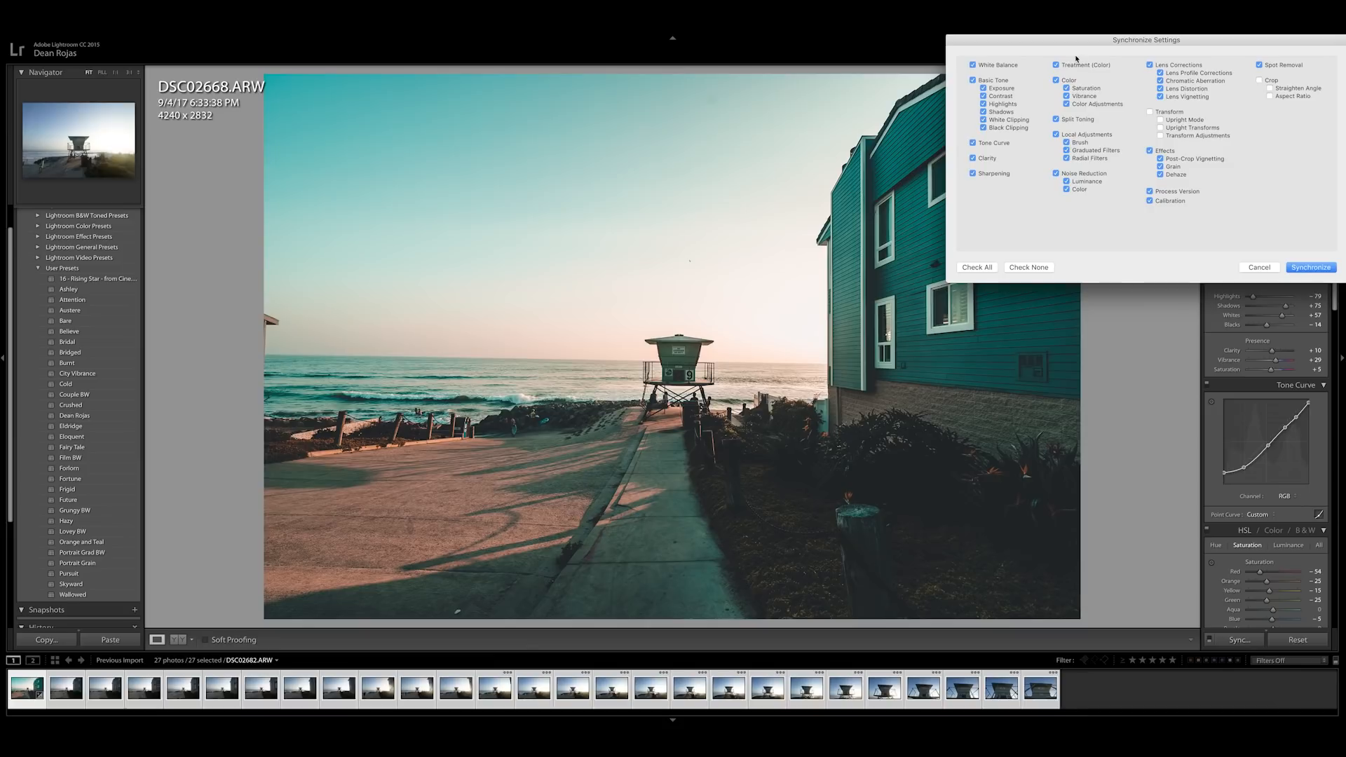
left_click_drag(1081, 41, 643, 171)
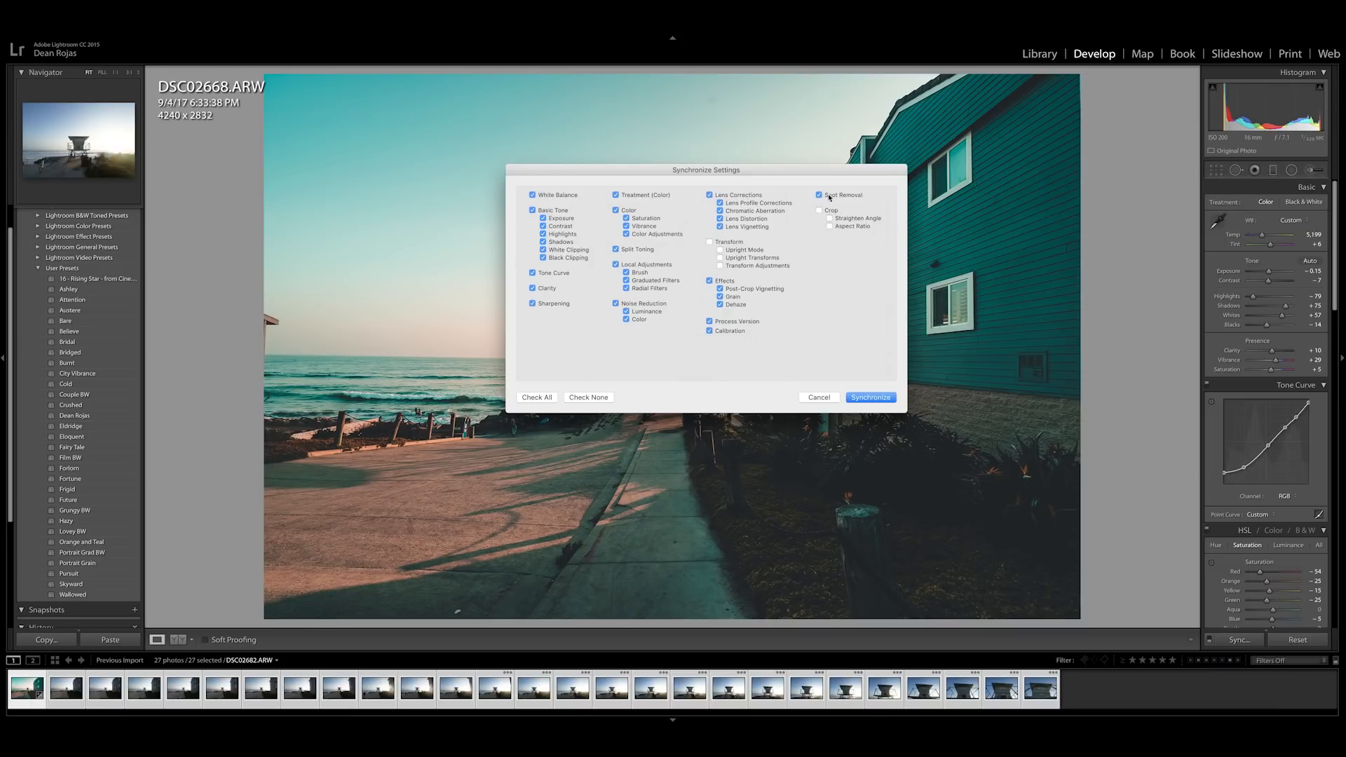
left_click(874, 399)
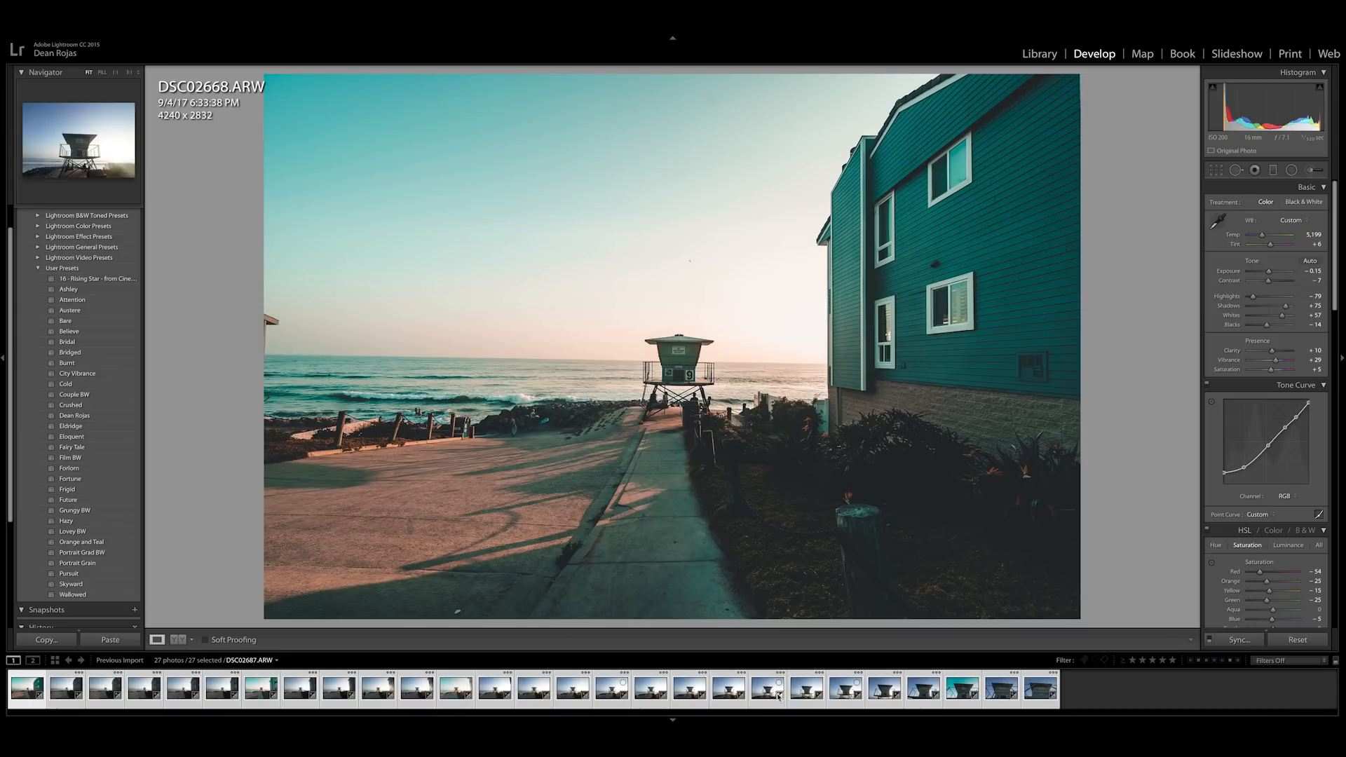
Step: Set up a hard drive export of the 27 selected photos and browse to the Photography folder as its location
left_click(81, 16)
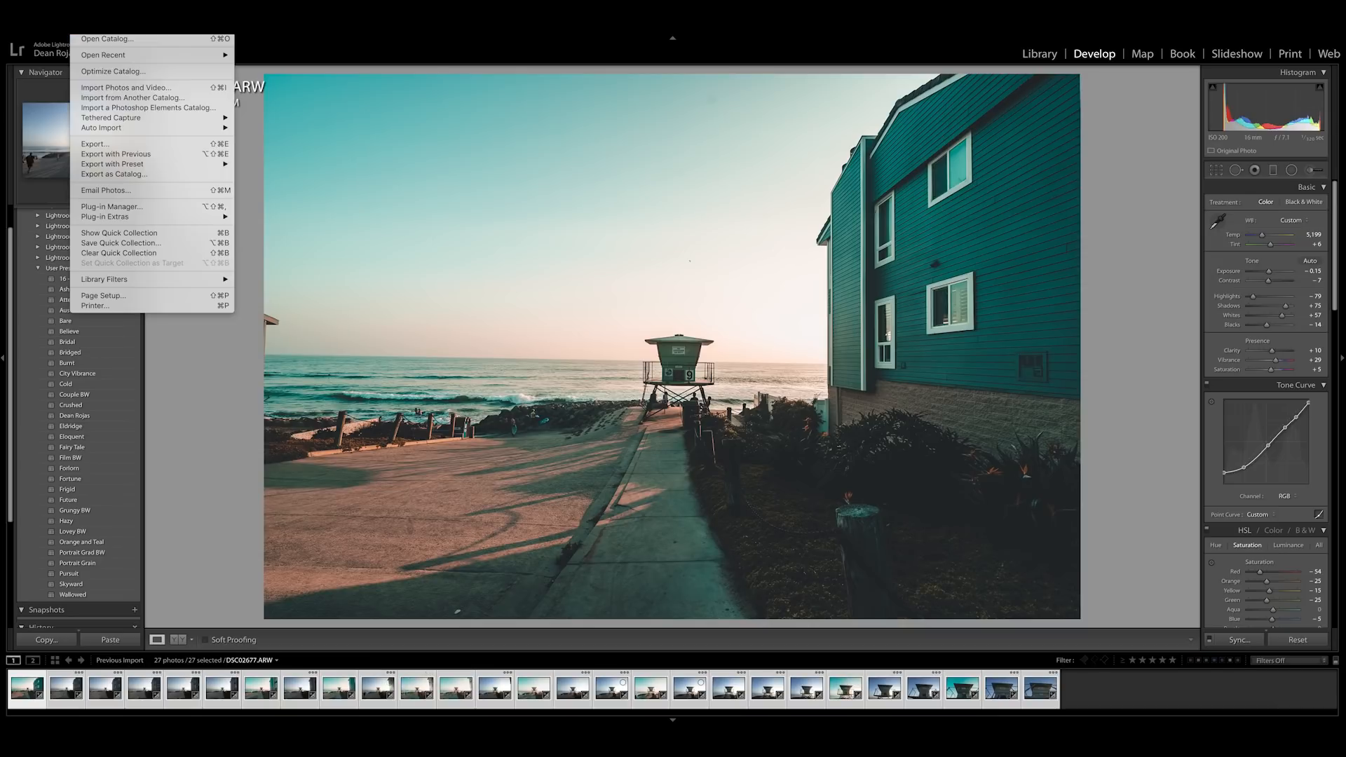
left_click(100, 145)
left_click_drag(381, 174, 743, 172)
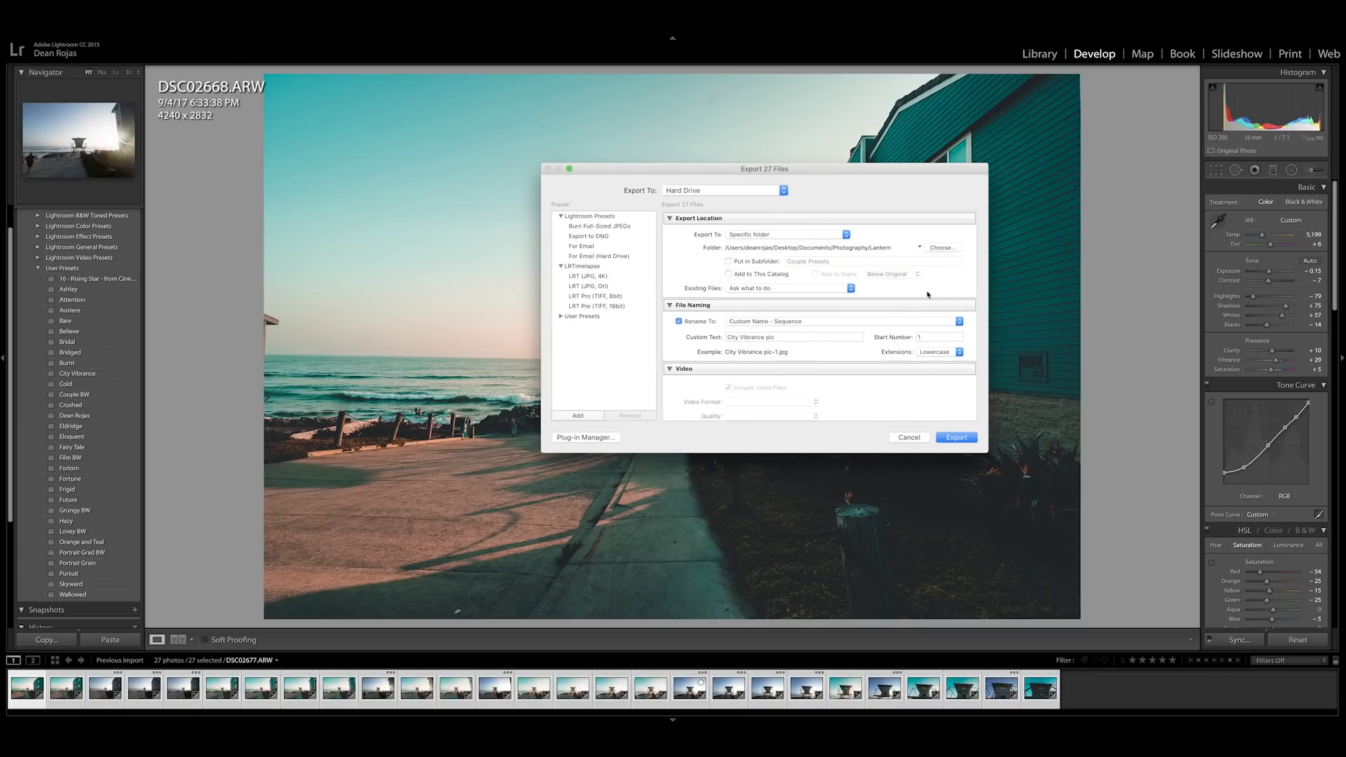
left_click(942, 247)
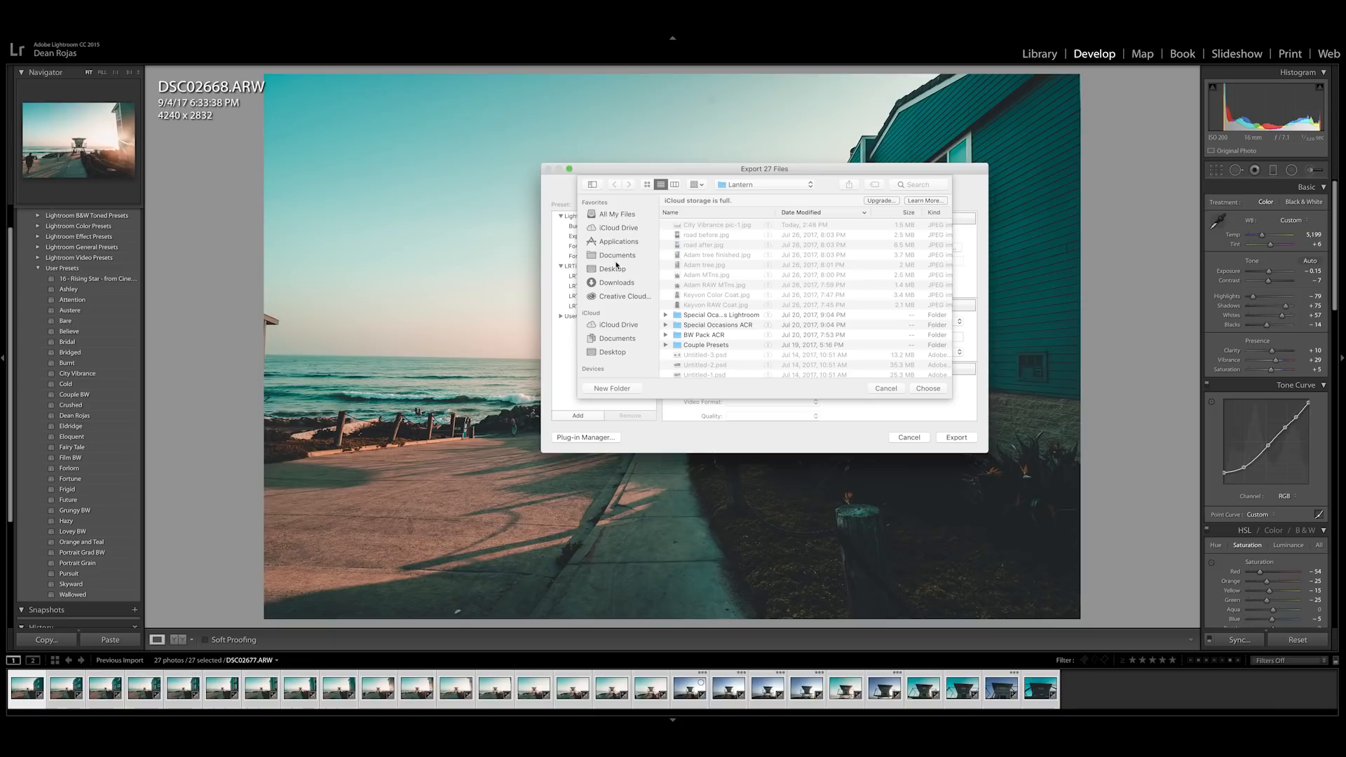
left_click(764, 185)
left_click(744, 197)
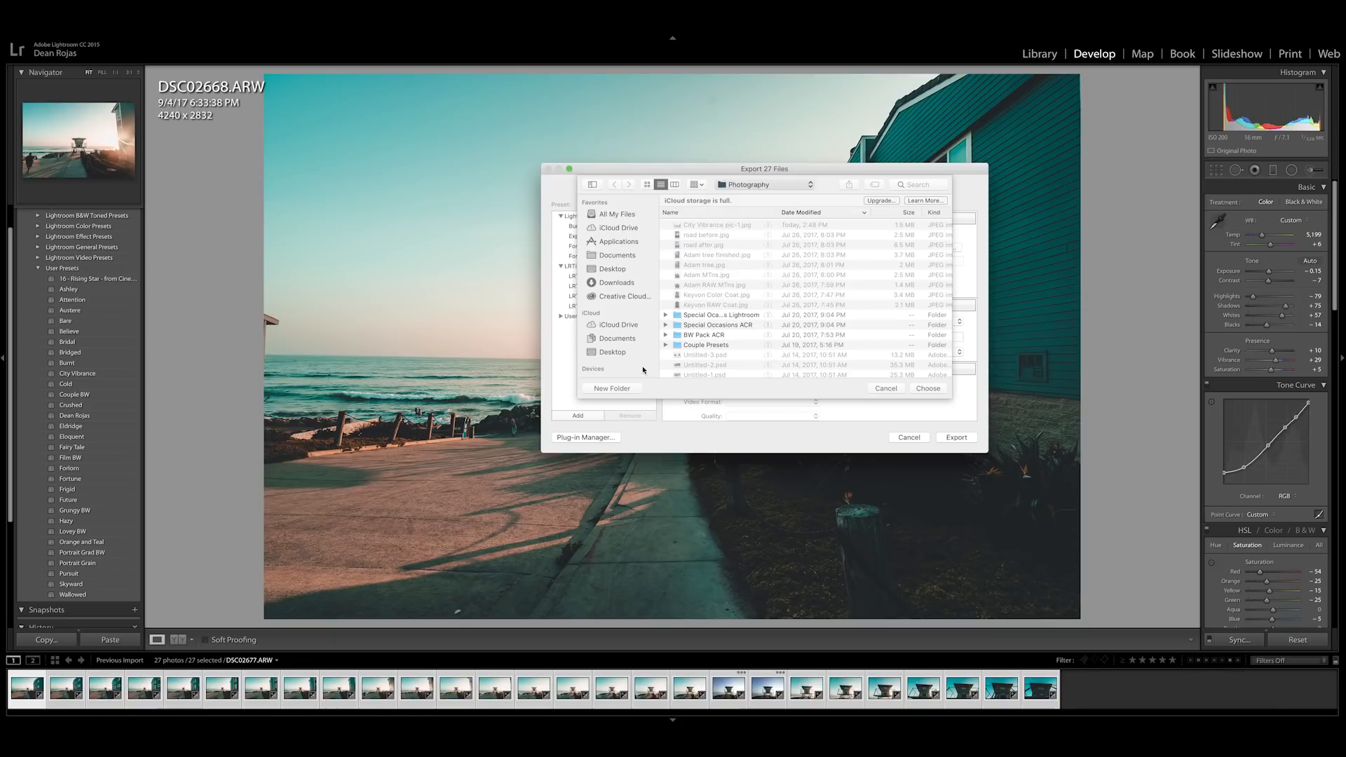
Step: Create a new folder named Lifeguard Hyperlapse in Photography and choose it as the export destination
left_click(629, 388)
key("shift")
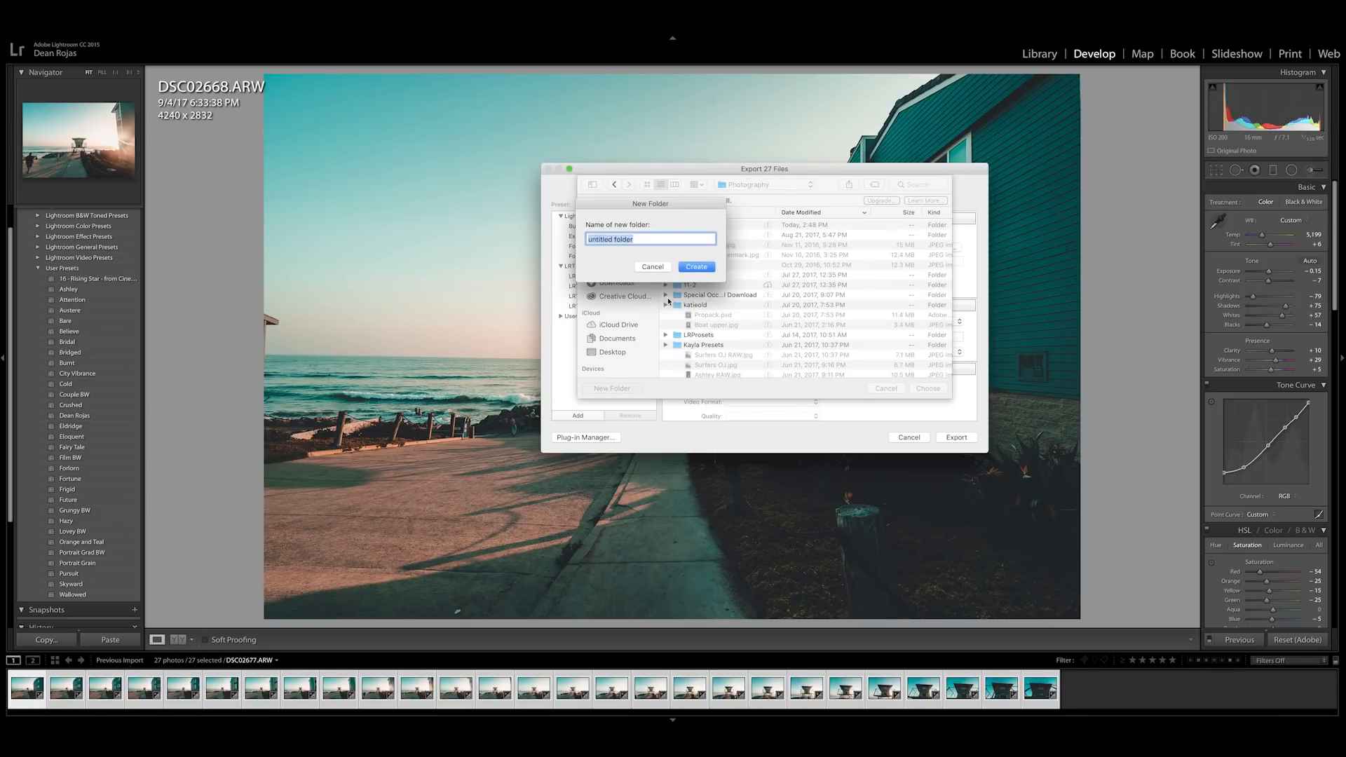
type("Lifeguard")
key("shift")
type("Hyperlapse")
key("Return")
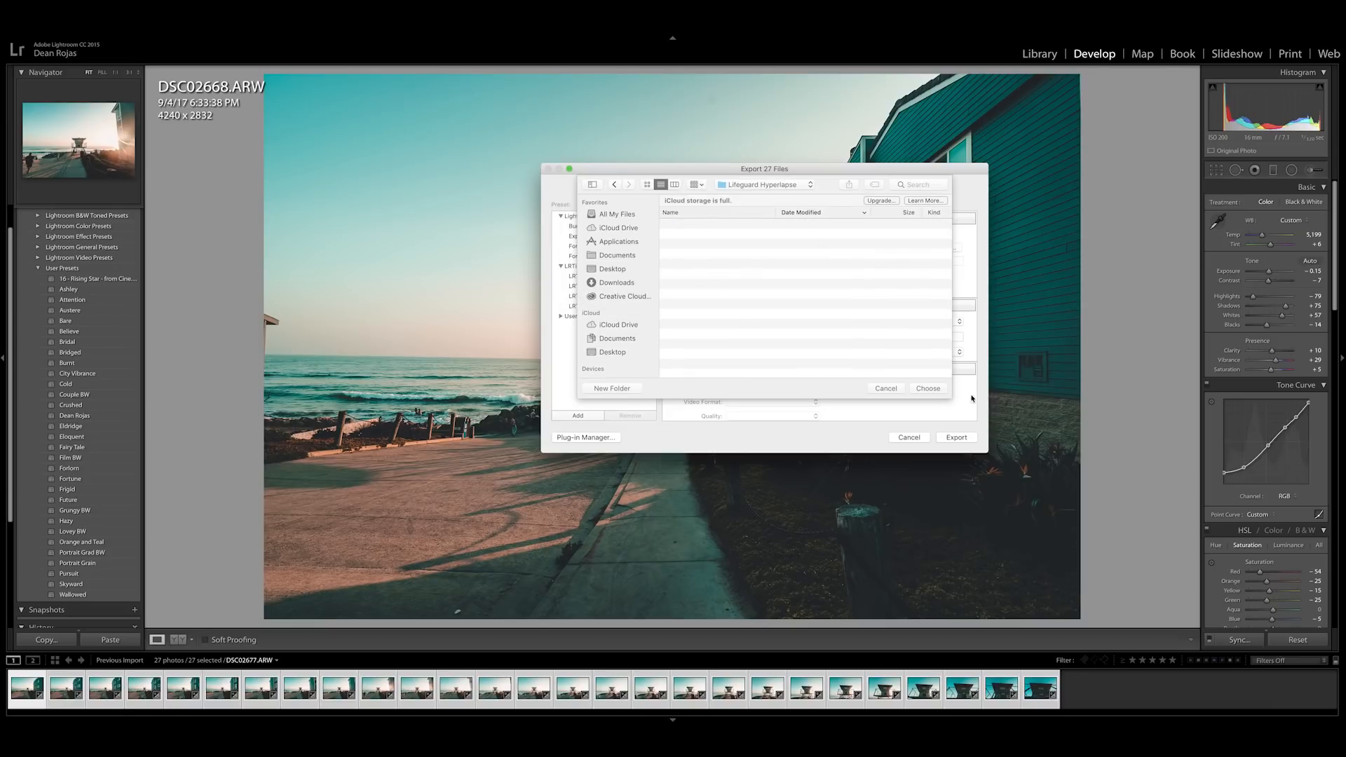
left_click(929, 389)
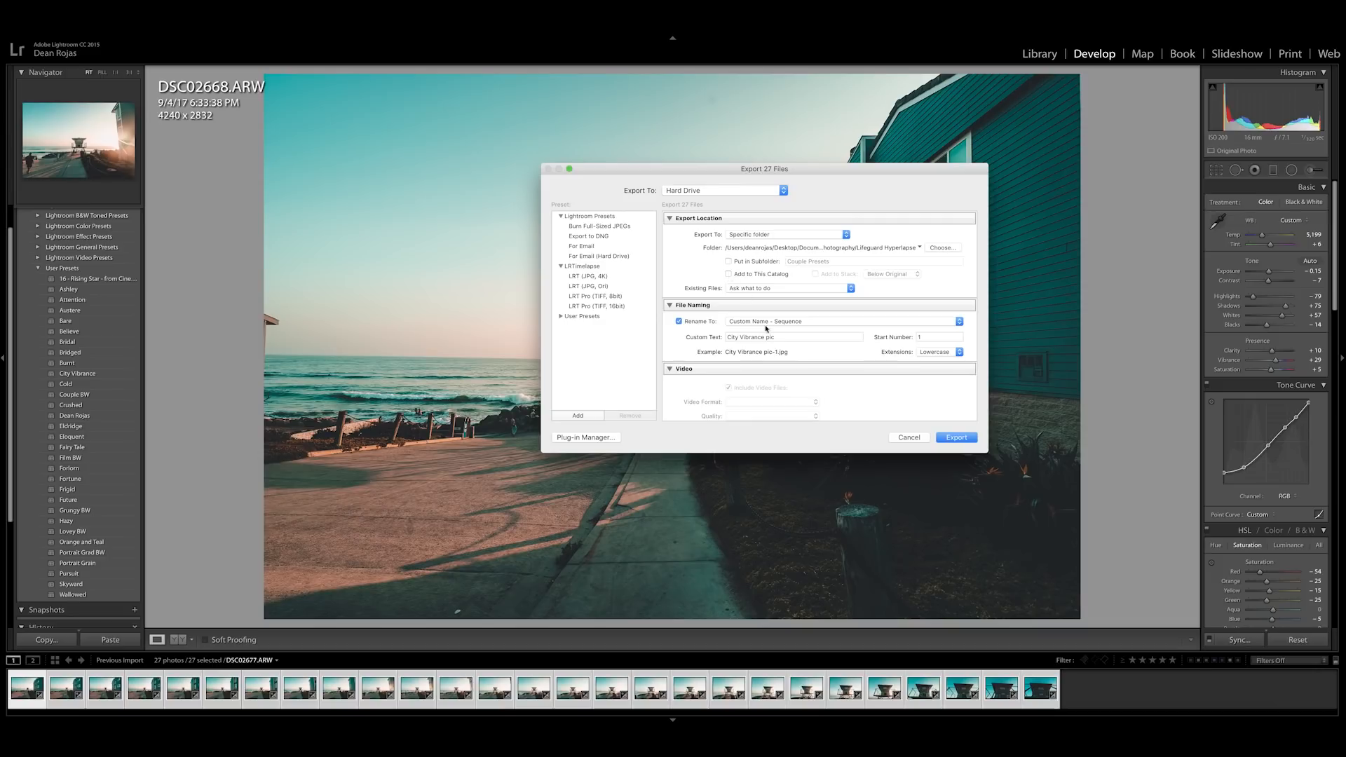
Step: Set the custom file name text to LifeguardHyper and export the numbered photo sequence
scroll(767, 327, "down", 3)
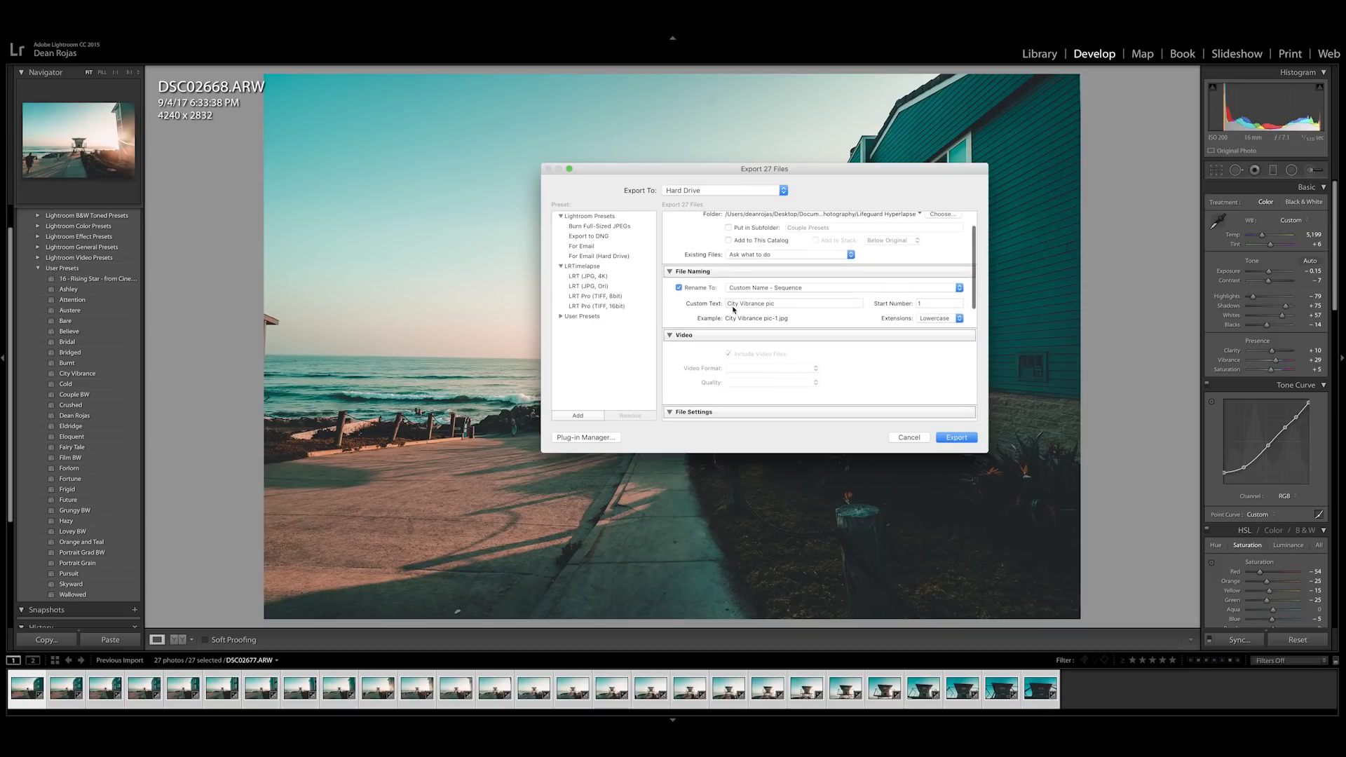
left_click(794, 304)
type("L")
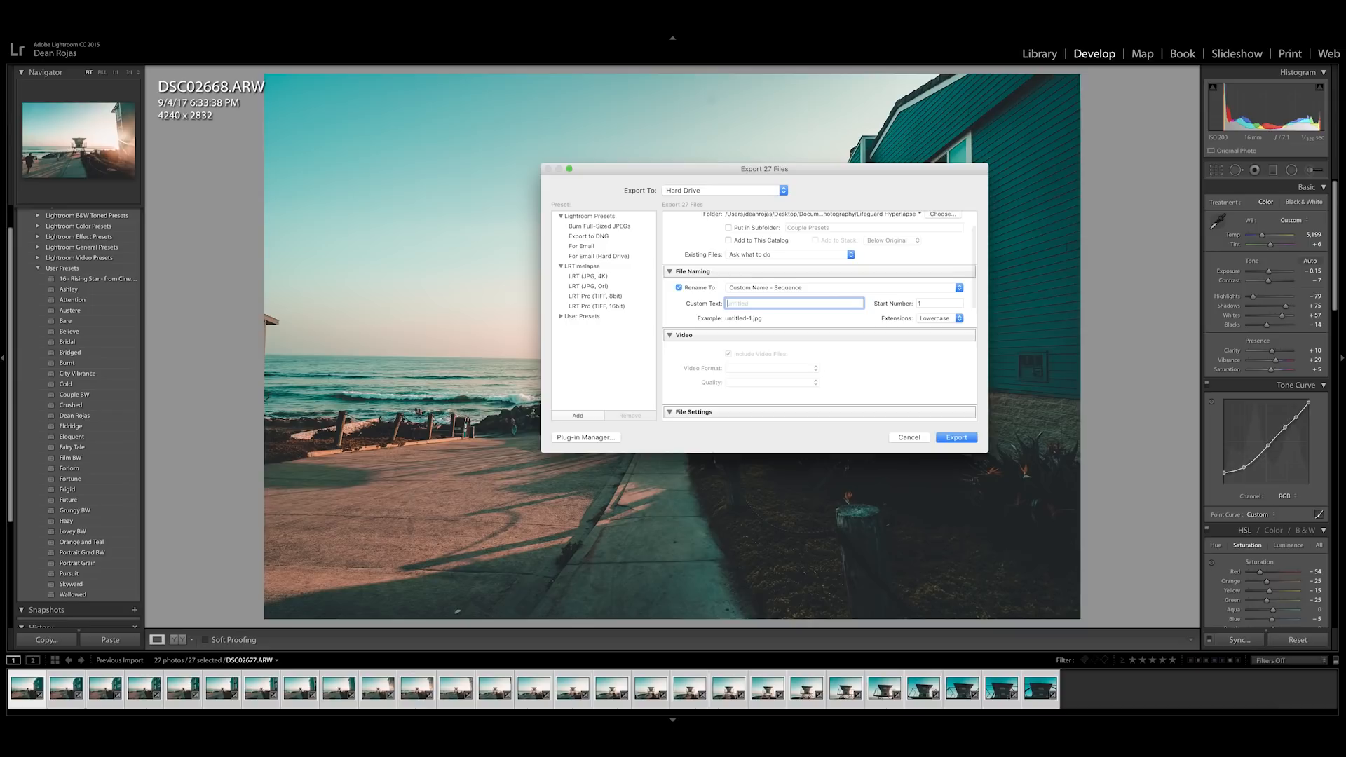
type("ifeguard")
left_click(926, 303)
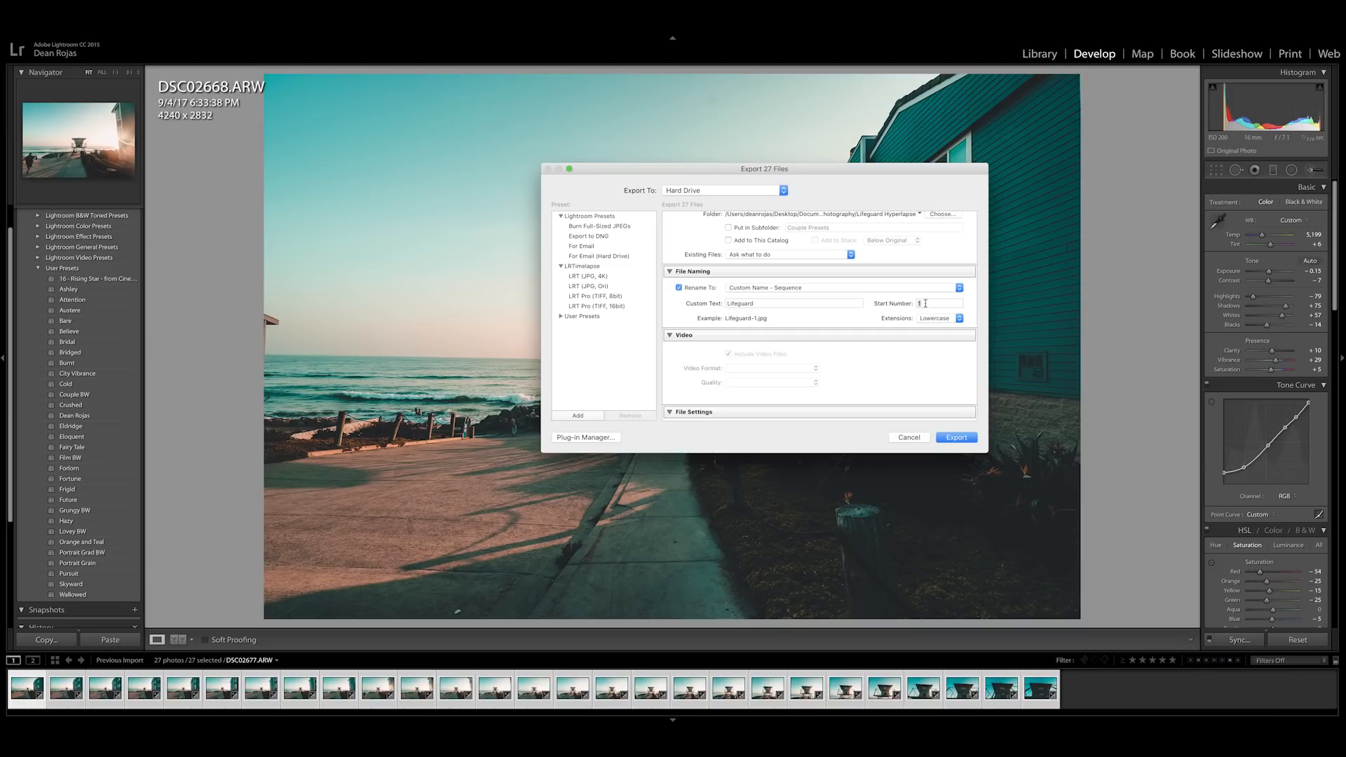
left_click(759, 304)
type("Hyper")
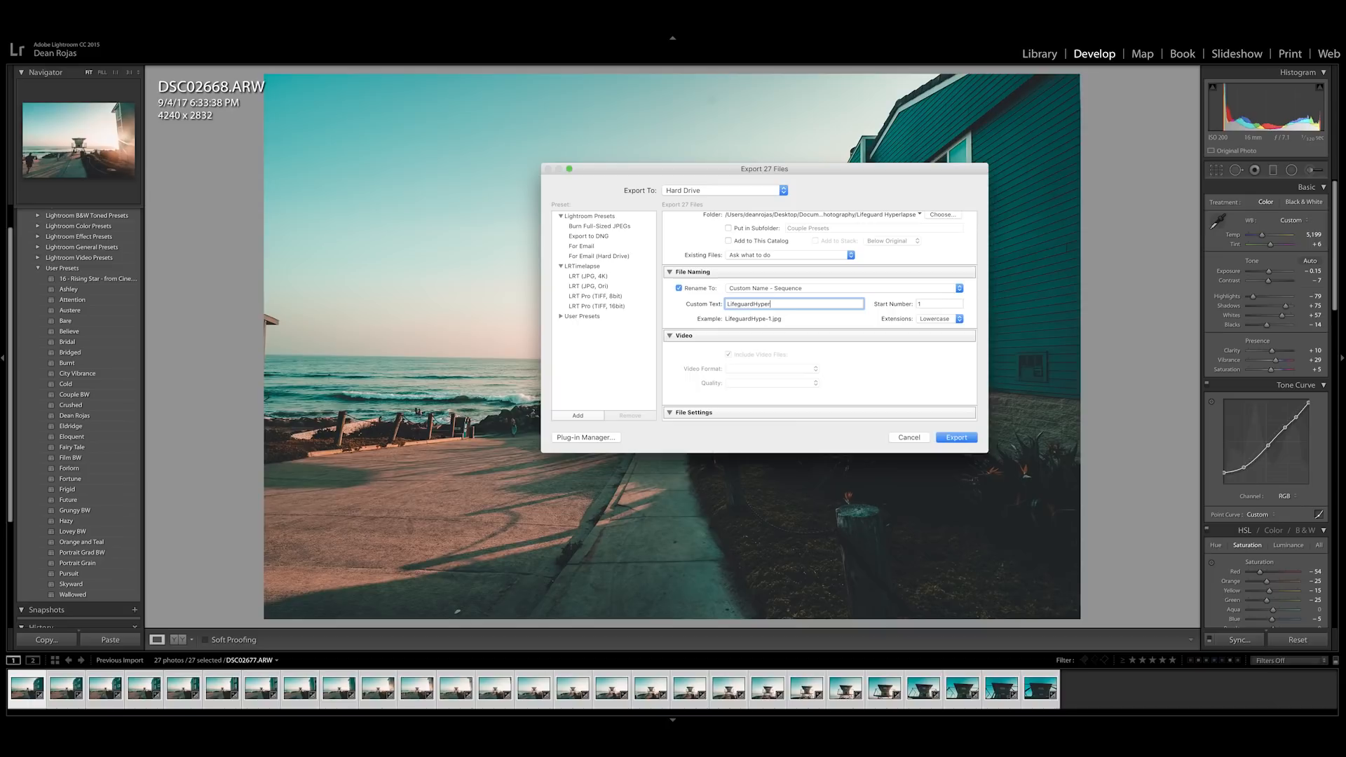
scroll(834, 370, "up", 3)
left_click(958, 438)
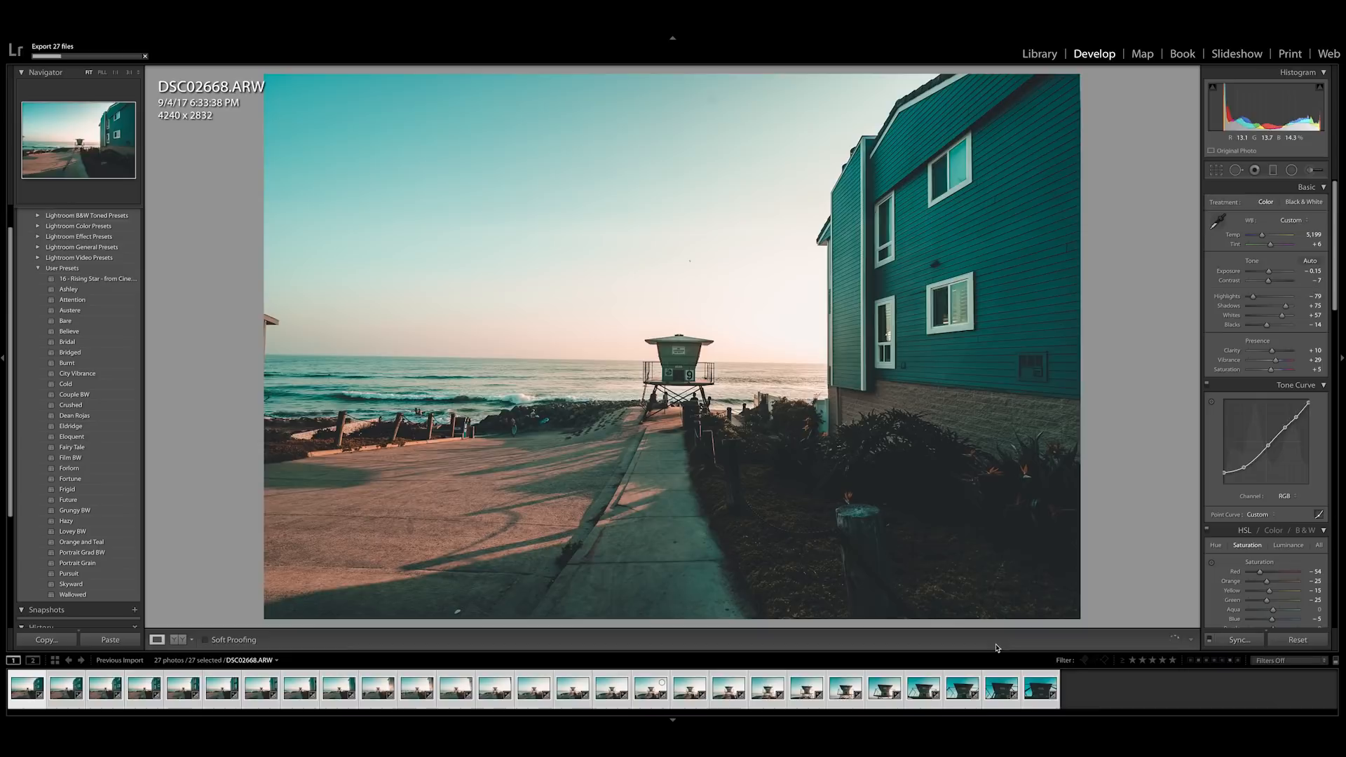
Step: Switch to Premiere Pro and open the Lifeguard Hyperlapse folder inside Documents > Photography for a media import
left_click(1044, 730)
left_click_drag(547, 257, 489, 258)
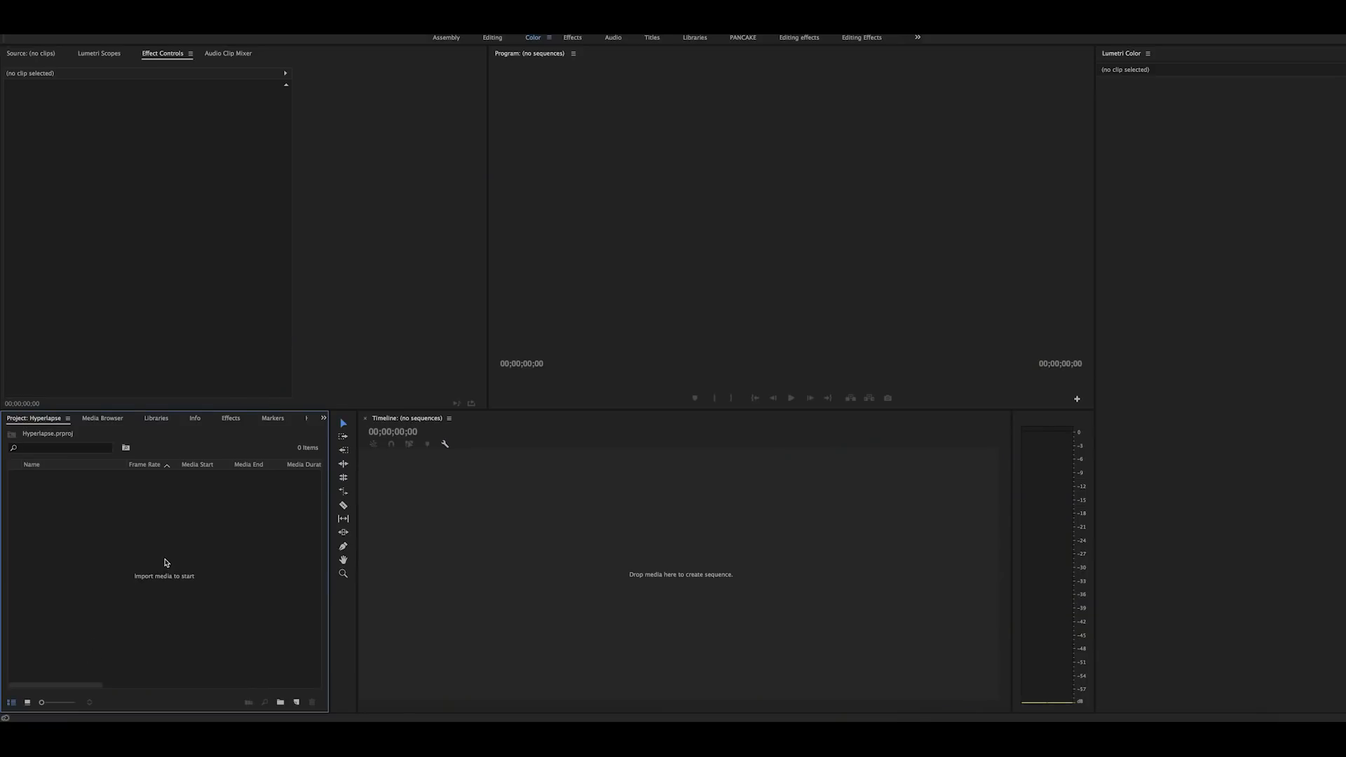
double_click(195, 524)
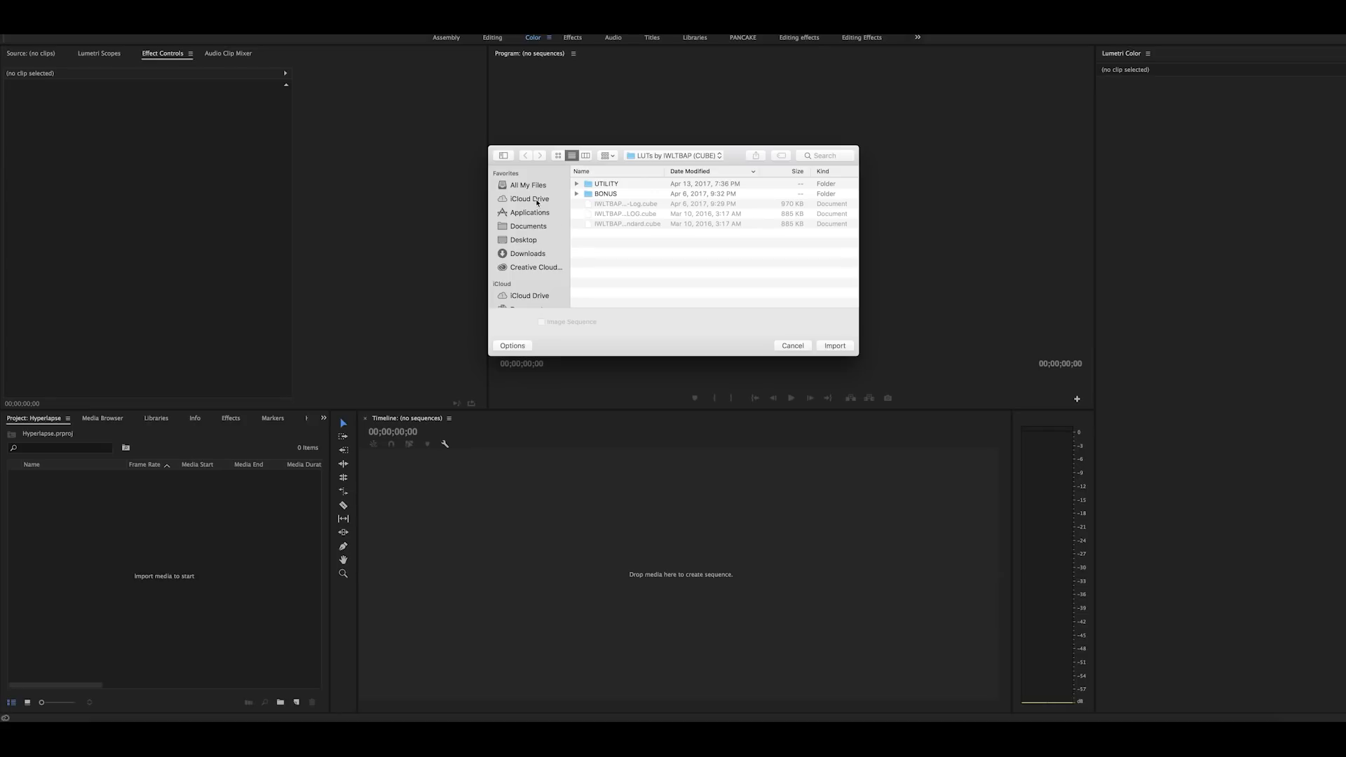
left_click(529, 227)
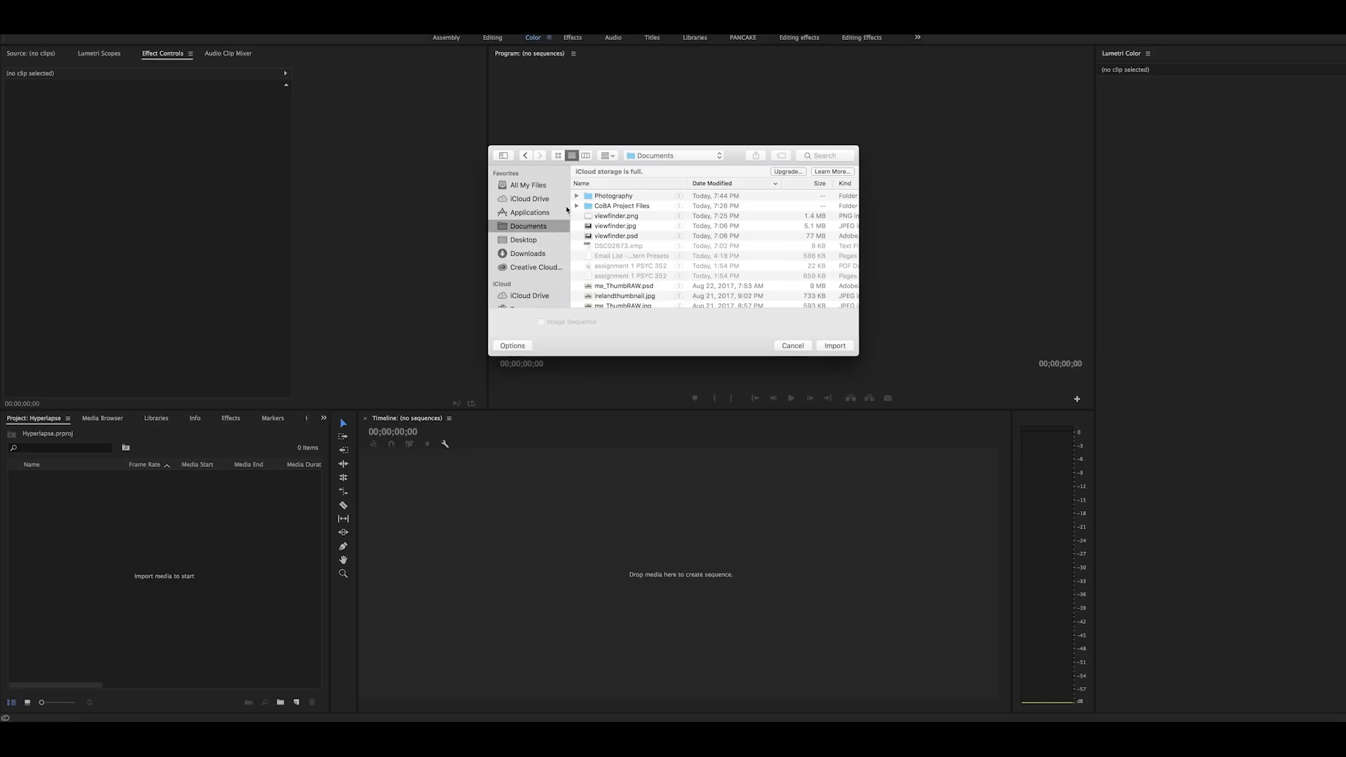
left_click(577, 196)
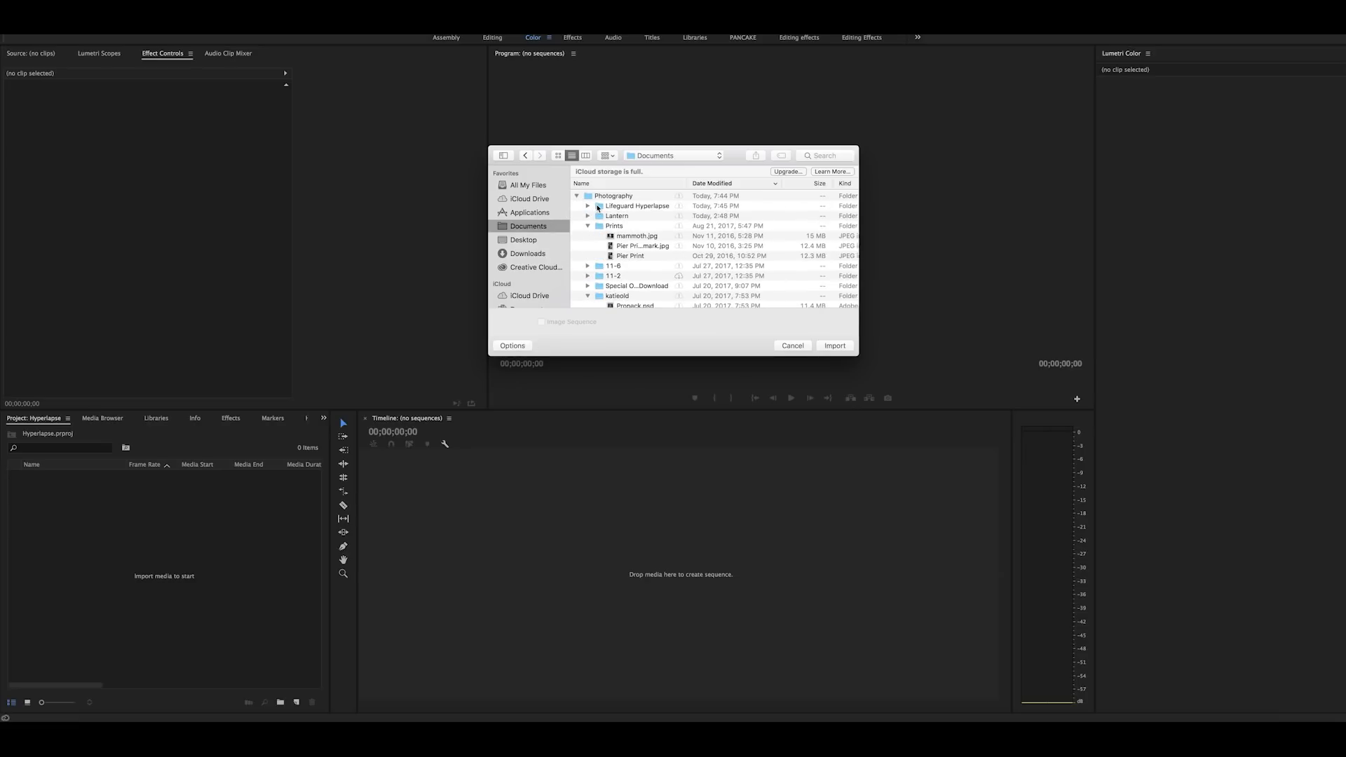
left_click(596, 208)
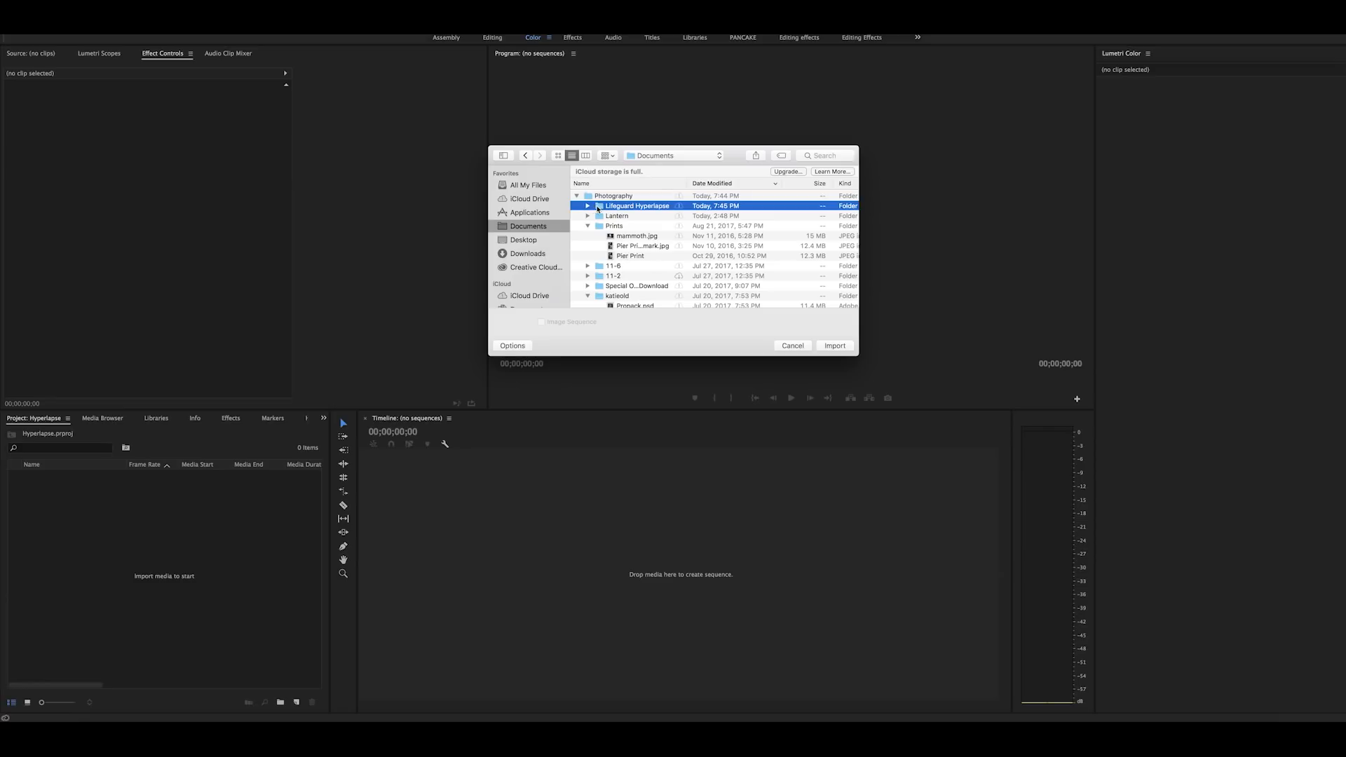
double_click(597, 206)
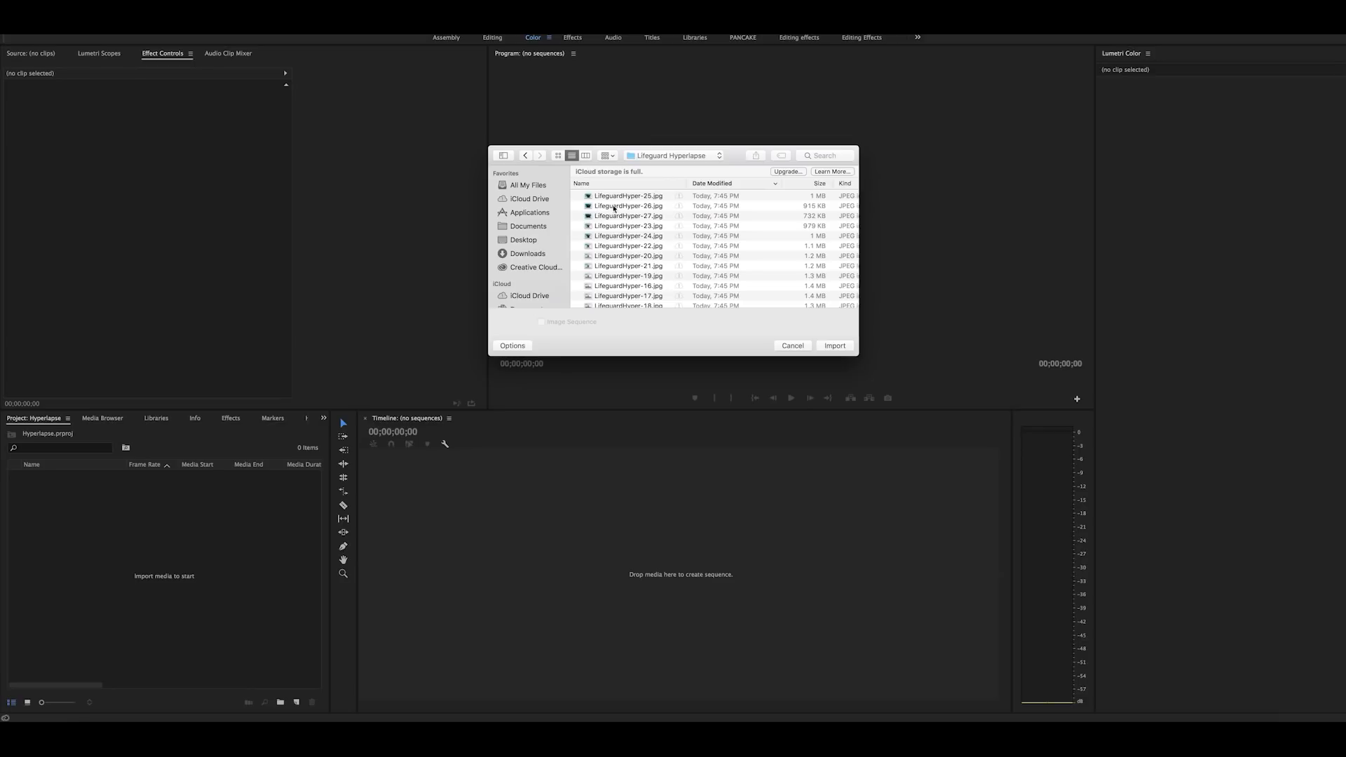
Step: Import LifeguardHyper-1.jpg with the Image Sequence option enabled
scroll(675, 217, "down", 10)
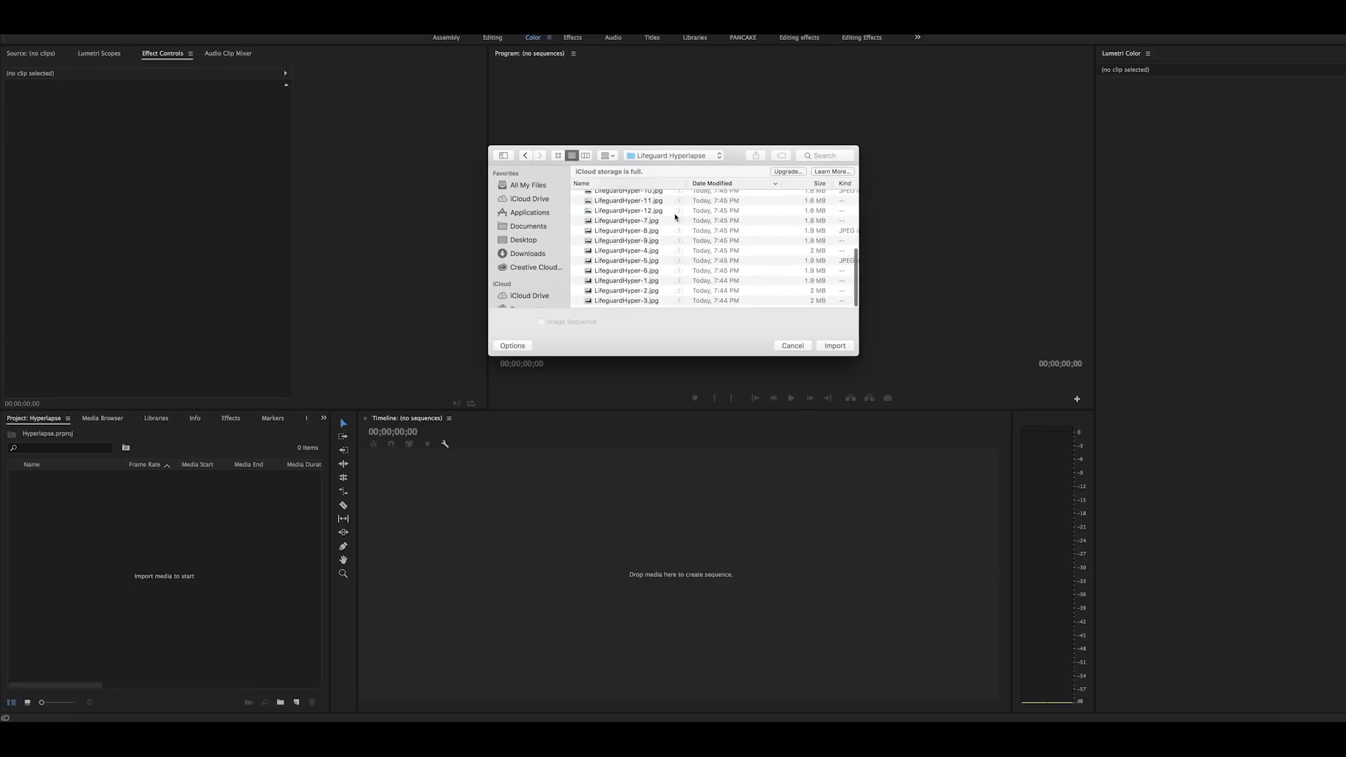
left_click(635, 284)
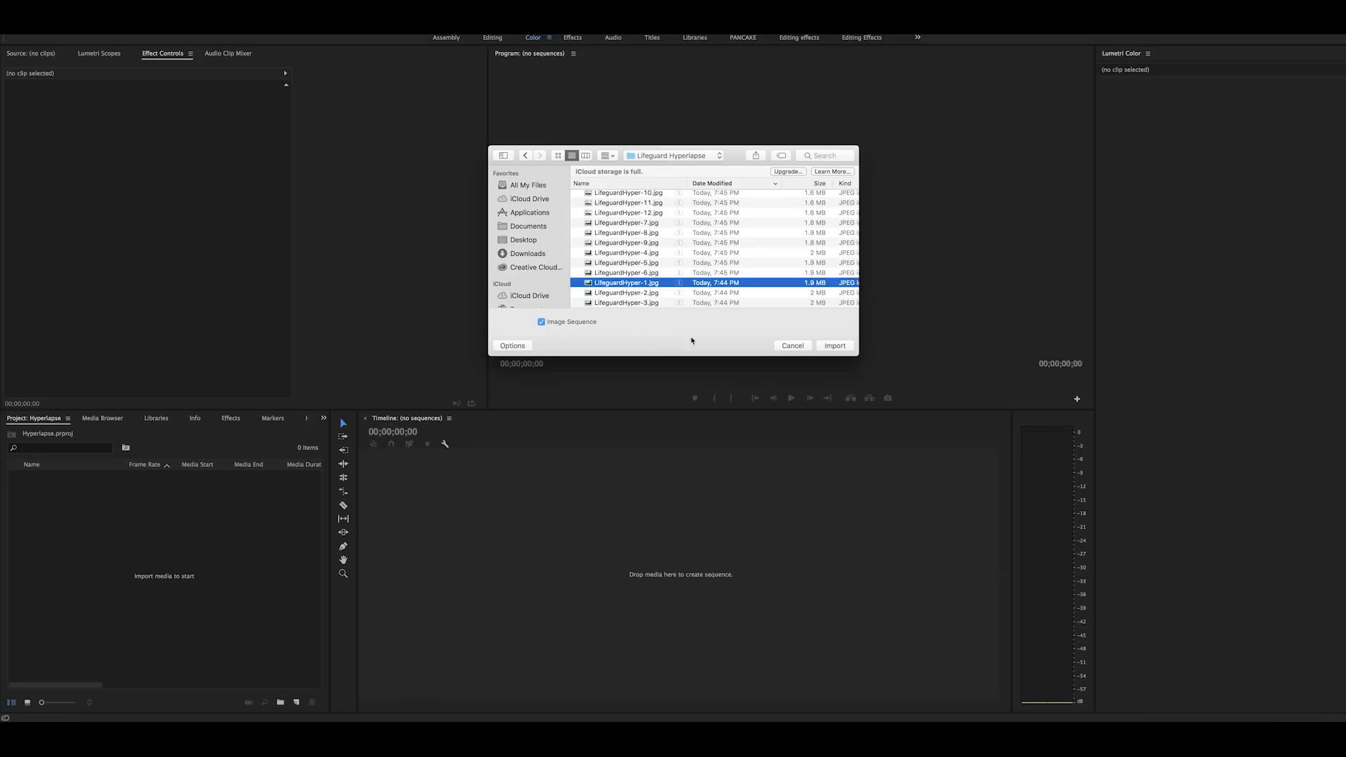
left_click(824, 347)
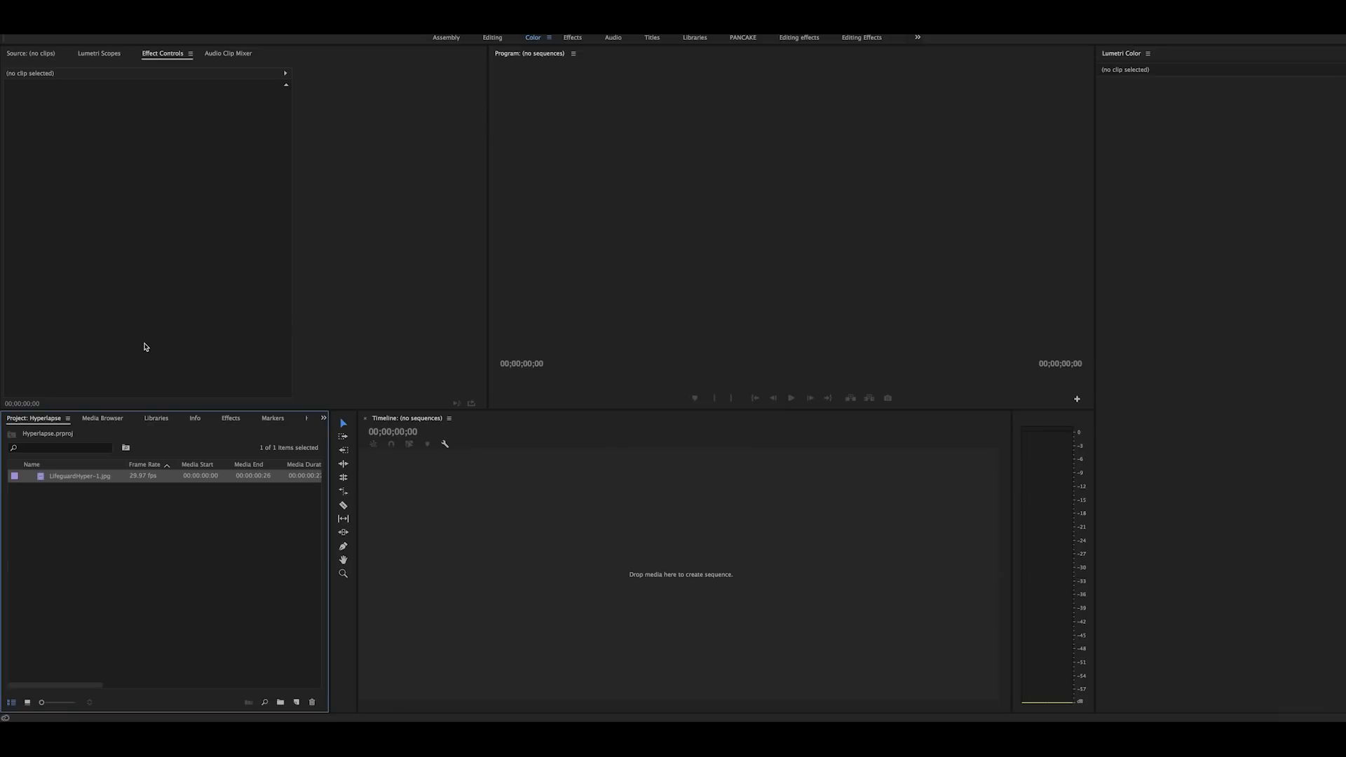
Step: Play the imported LifeguardHyper-1.jpg clip in the source monitor, place it in a new sequence and render its preview
double_click(41, 480)
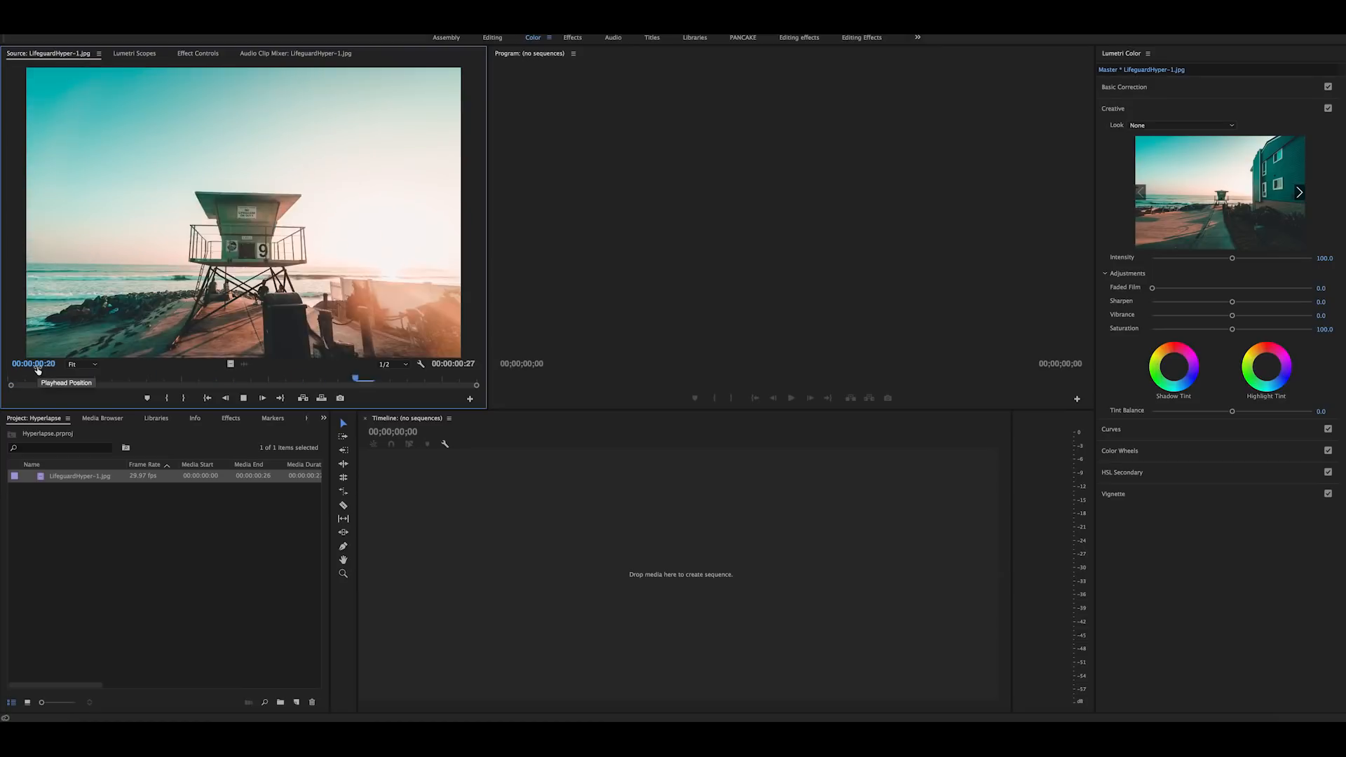
key("space")
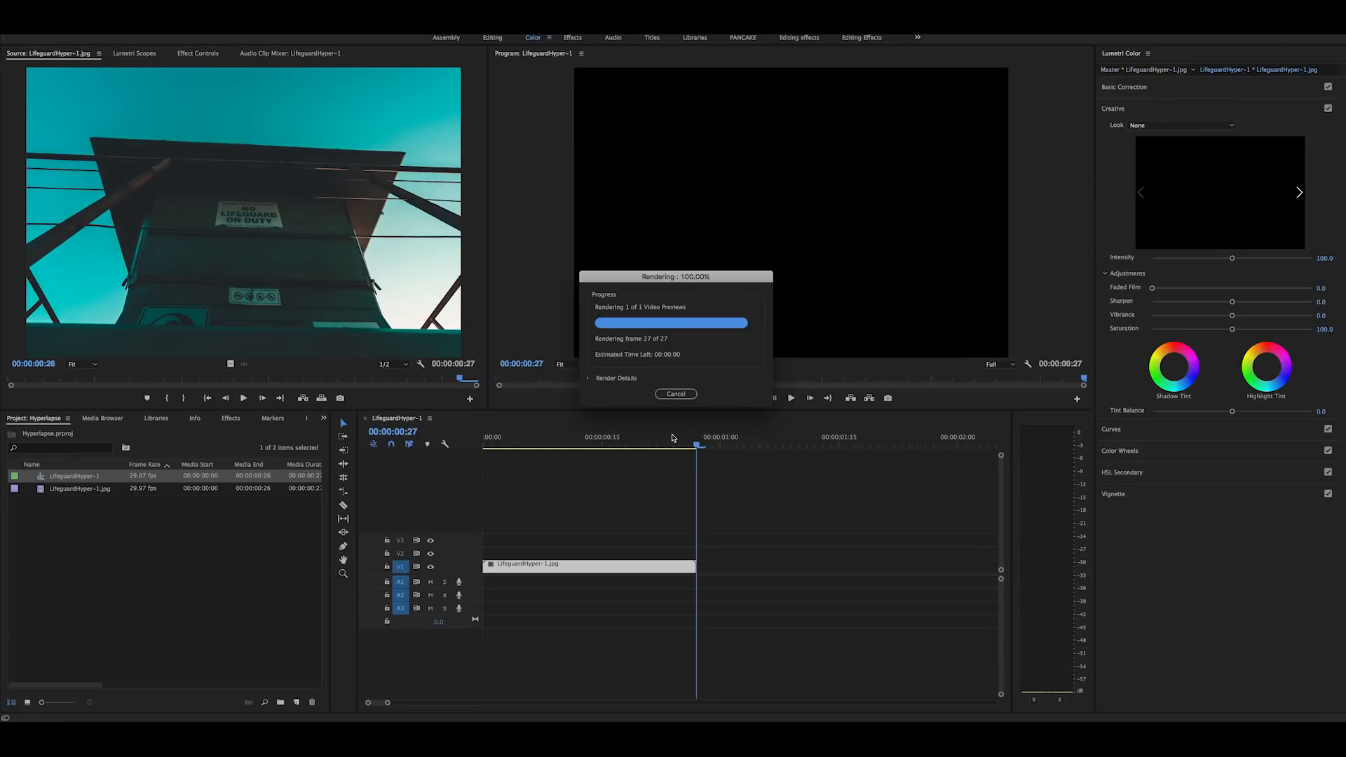
key("space")
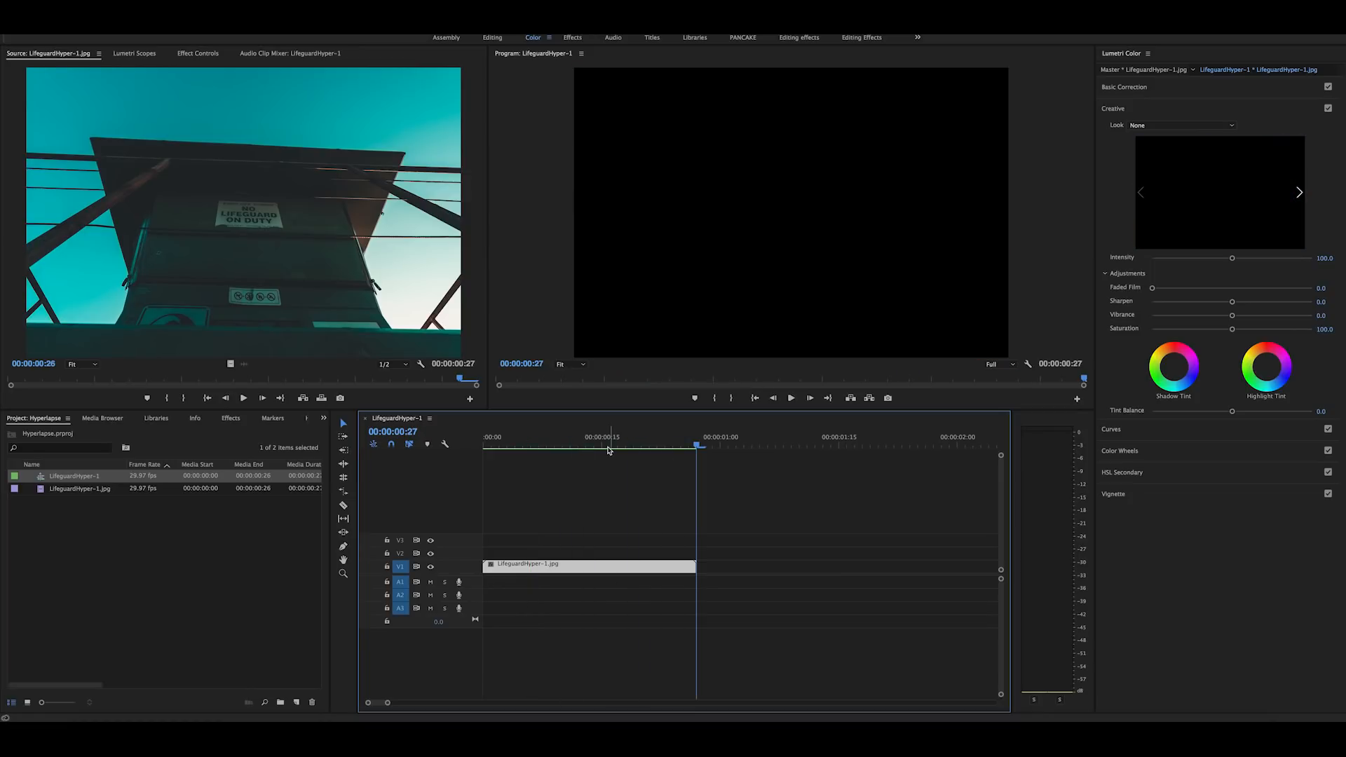
Step: Find the Warp Stabilizer effect, apply it to the LifeguardHyper-1.jpg clip on V1, and show the clip's effect settings
left_click(323, 419)
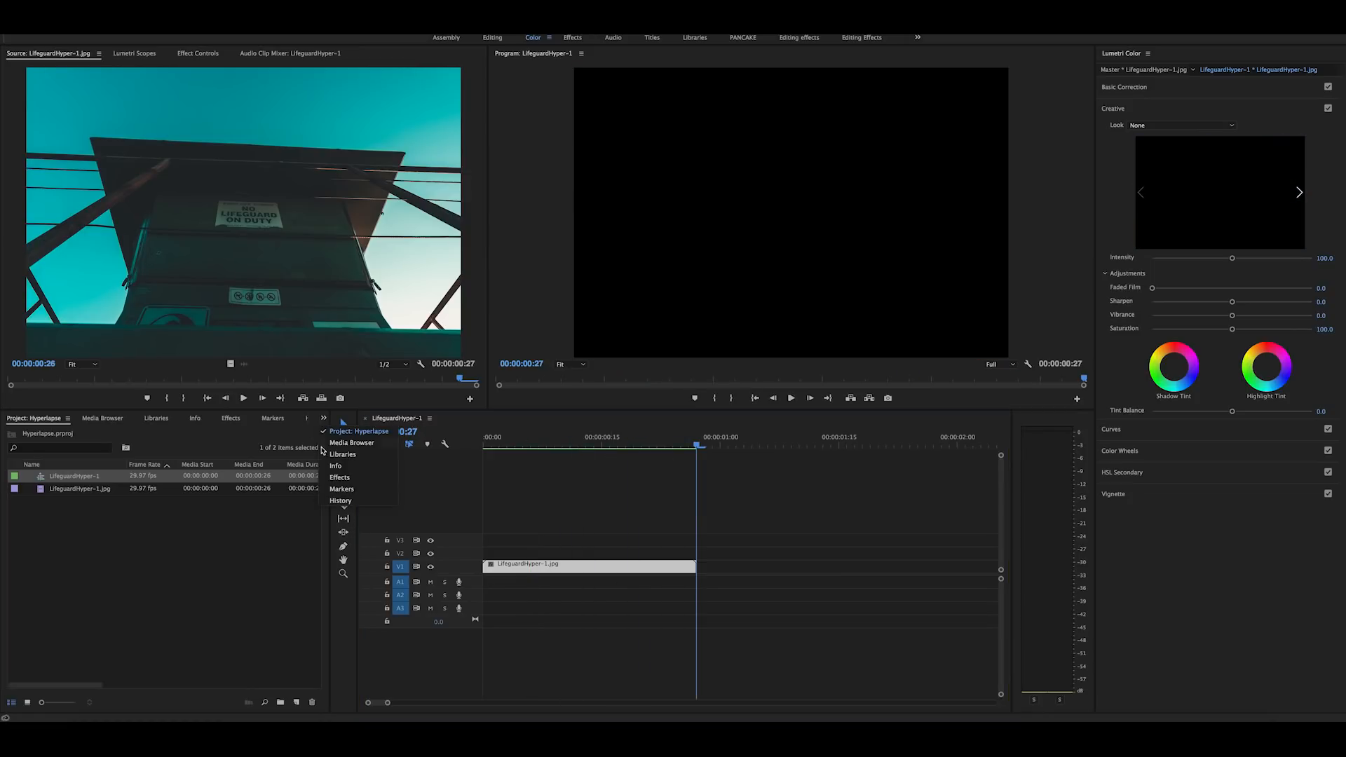
left_click(341, 477)
left_click(90, 432)
type("warp")
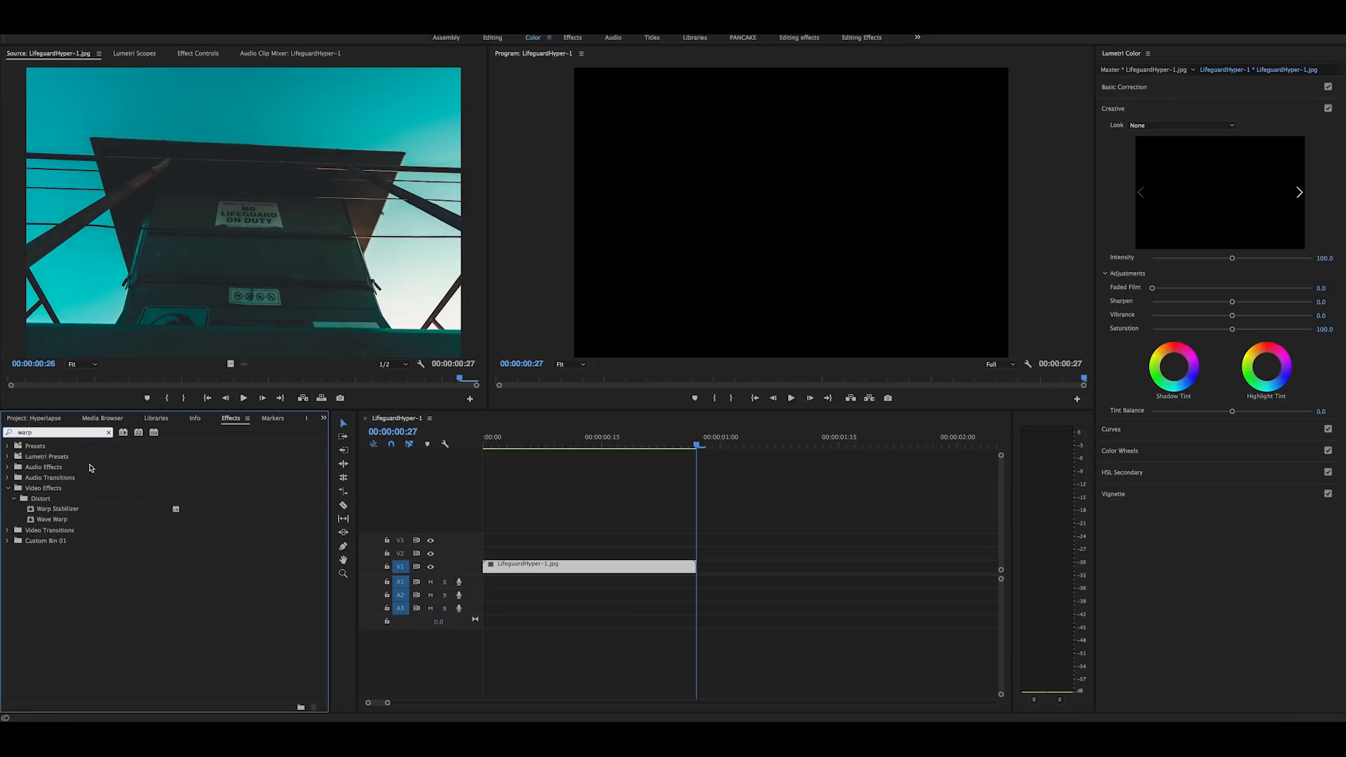
left_click_drag(33, 514, 533, 566)
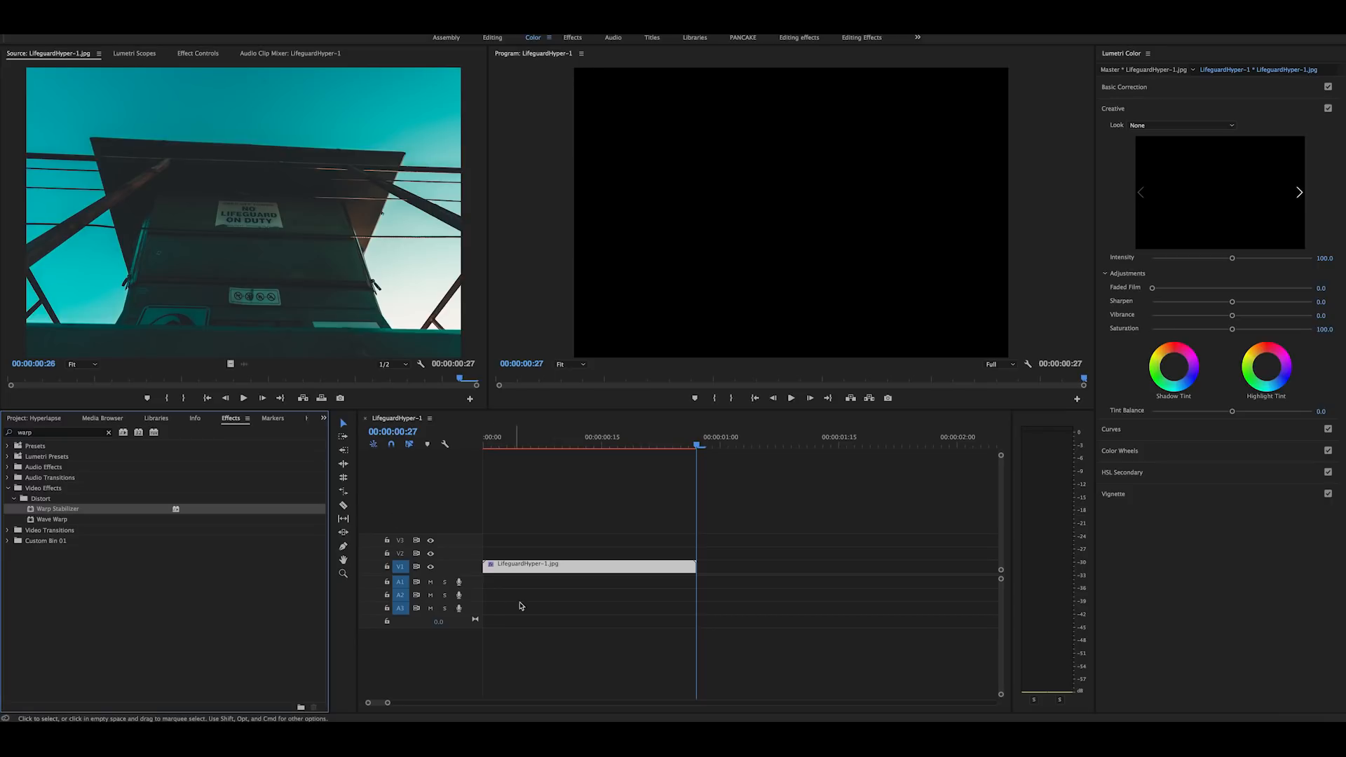
left_click(554, 445)
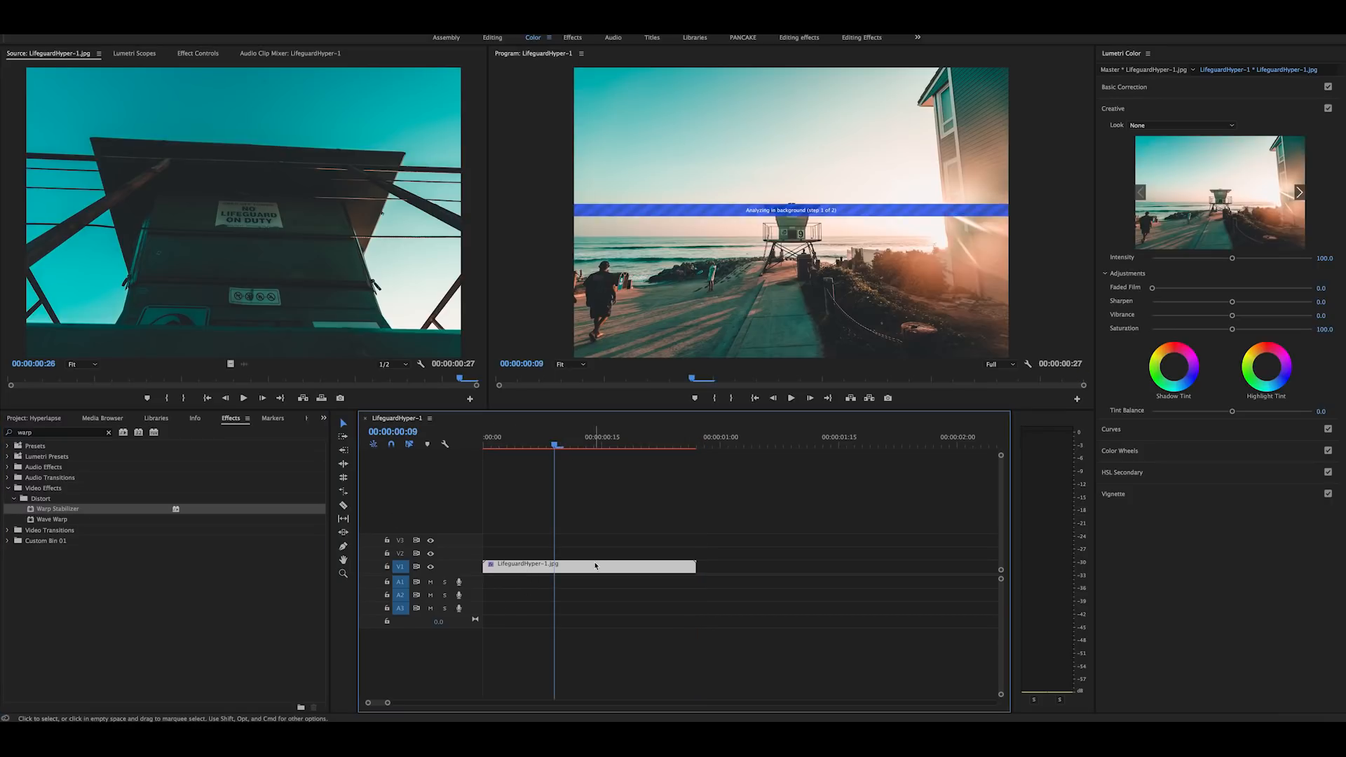
left_click(200, 53)
Step: Try a Warp Stabilizer smoothness of 20% with the Position, Scale, Rotation method, and undo both changes
left_click(159, 293)
key("Return")
left_click(184, 305)
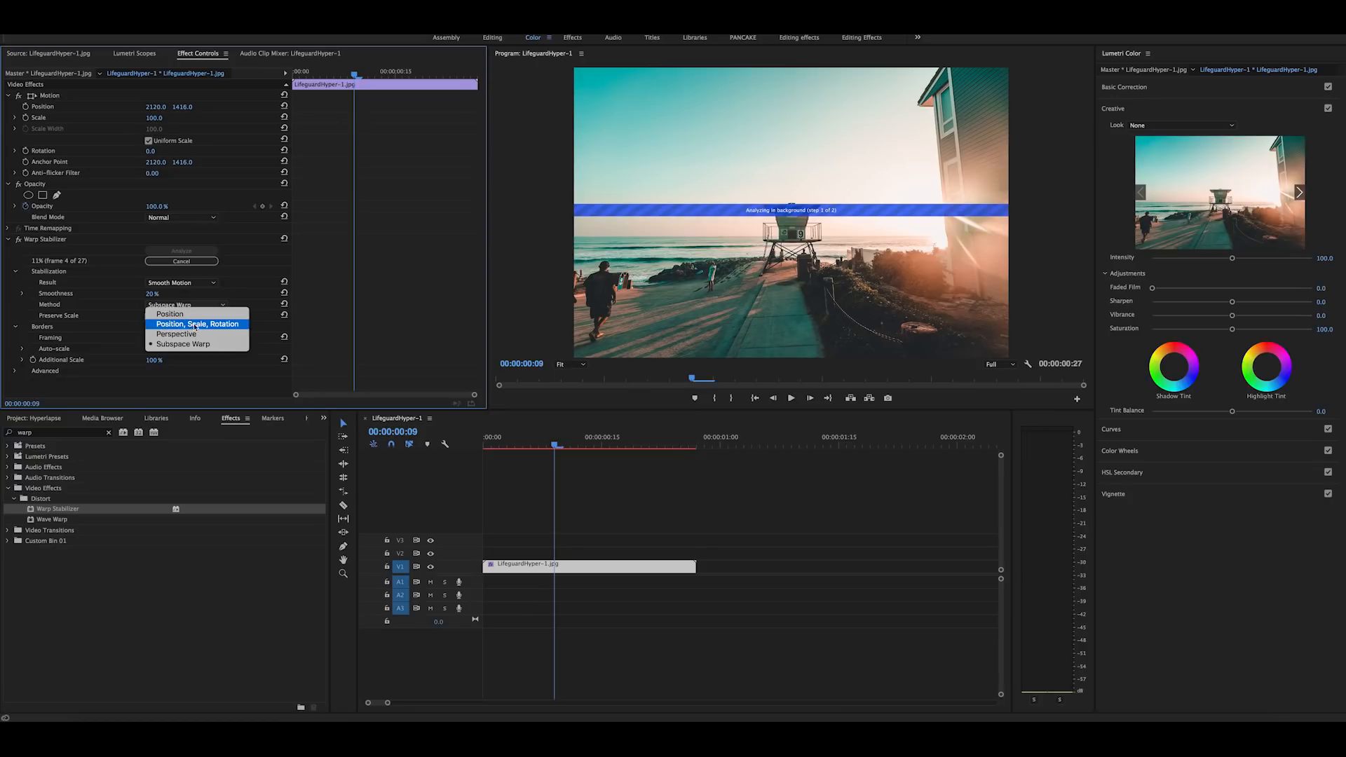
left_click(197, 325)
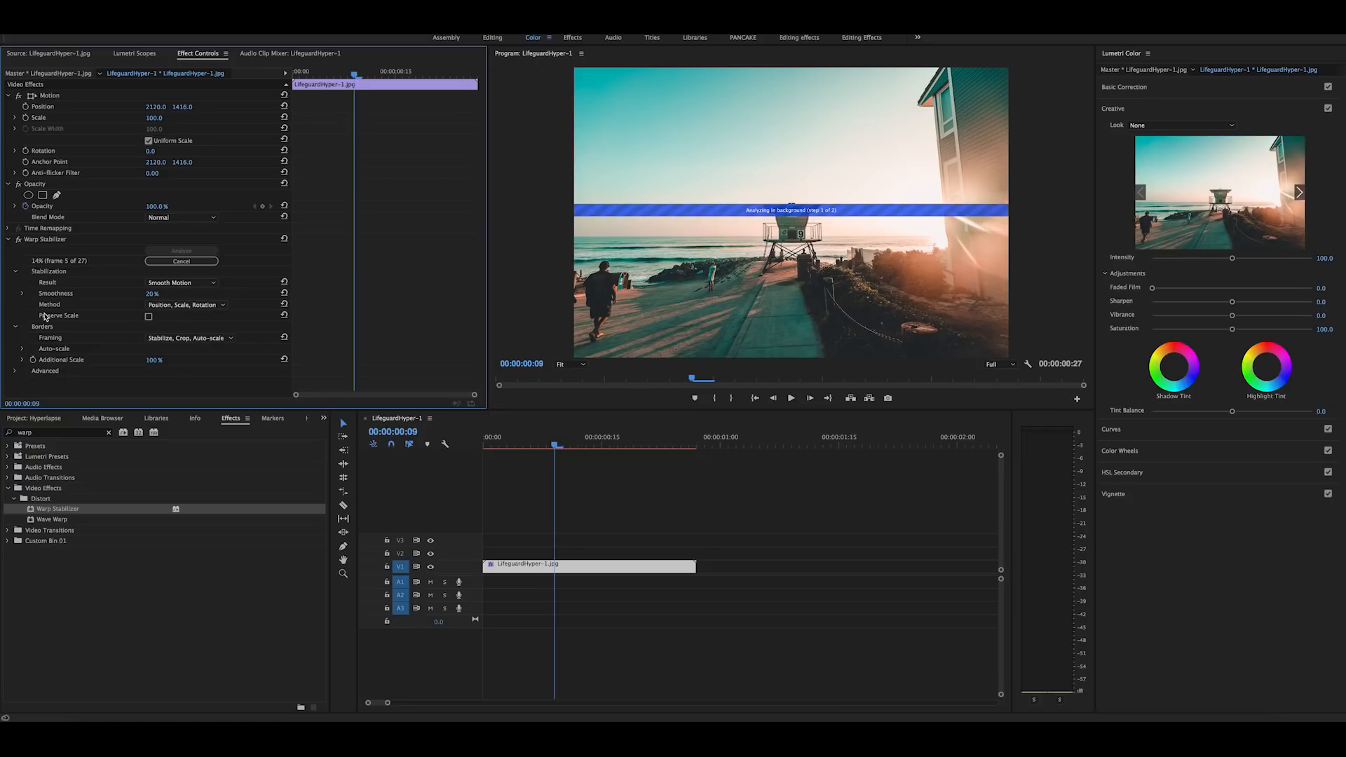
key("ctrl+z")
key("ctrl+z")
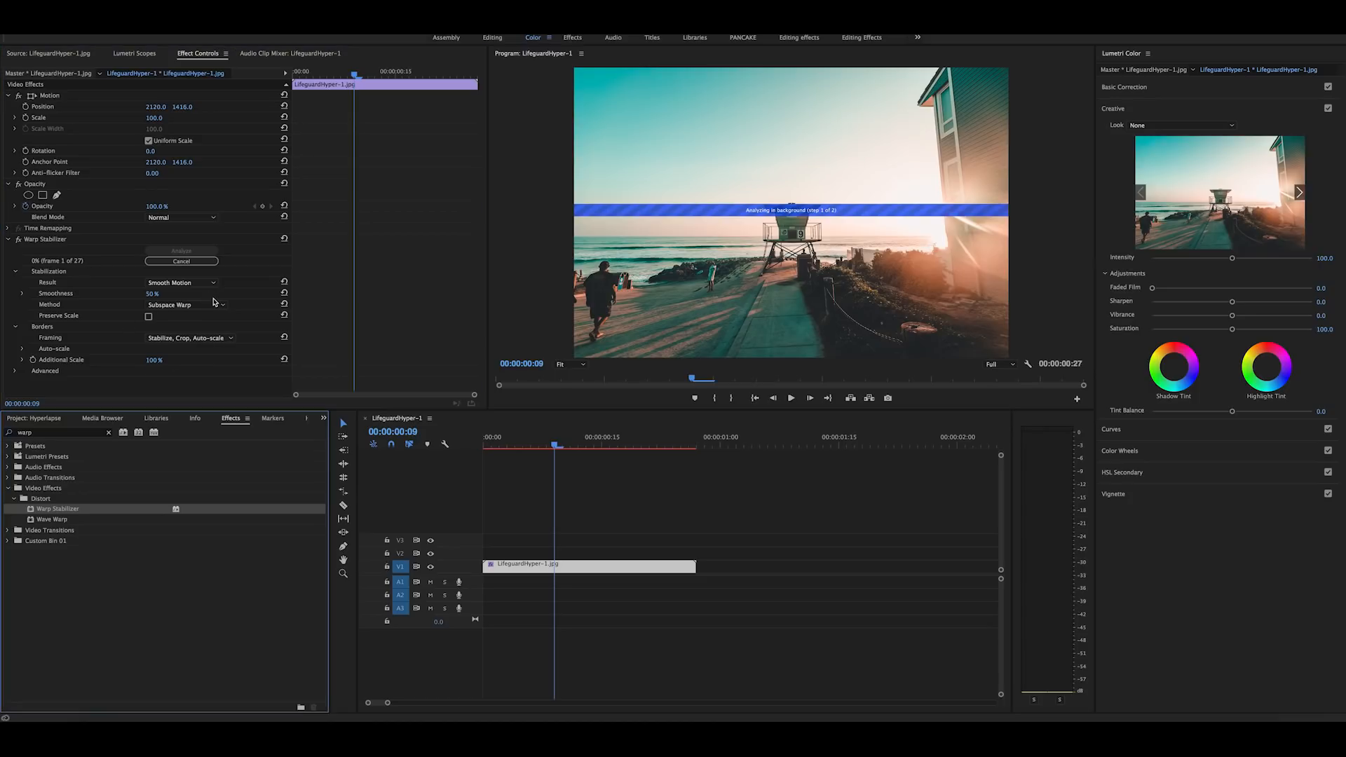
Step: Set the Warp Stabilizer smoothness to 35% and play the stabilized clip from the start
left_click(154, 293)
type("35")
key("Return")
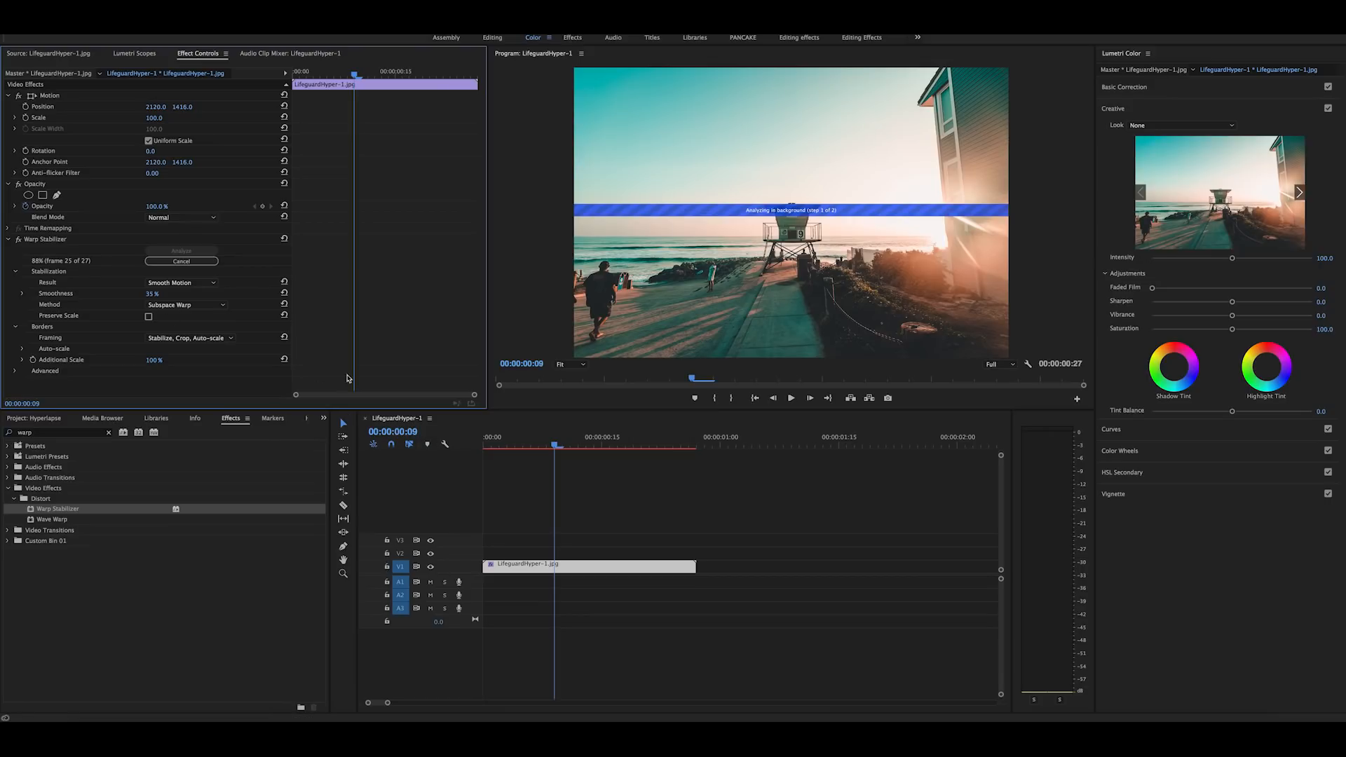
left_click_drag(546, 439, 450, 447)
key("space")
left_click_drag(691, 446, 515, 463)
Step: Set the stabilization method to Position, Scale, Rotation and try a smoothness of 50% before setting it to 10%
left_click(186, 305)
left_click(176, 321)
left_click(153, 293)
type("50")
key("Return")
left_click(152, 294)
type("10")
key("Return")
Step: Render the stabilized sequence's video preview and play it back to check the motion
left_click_drag(485, 444, 594, 448)
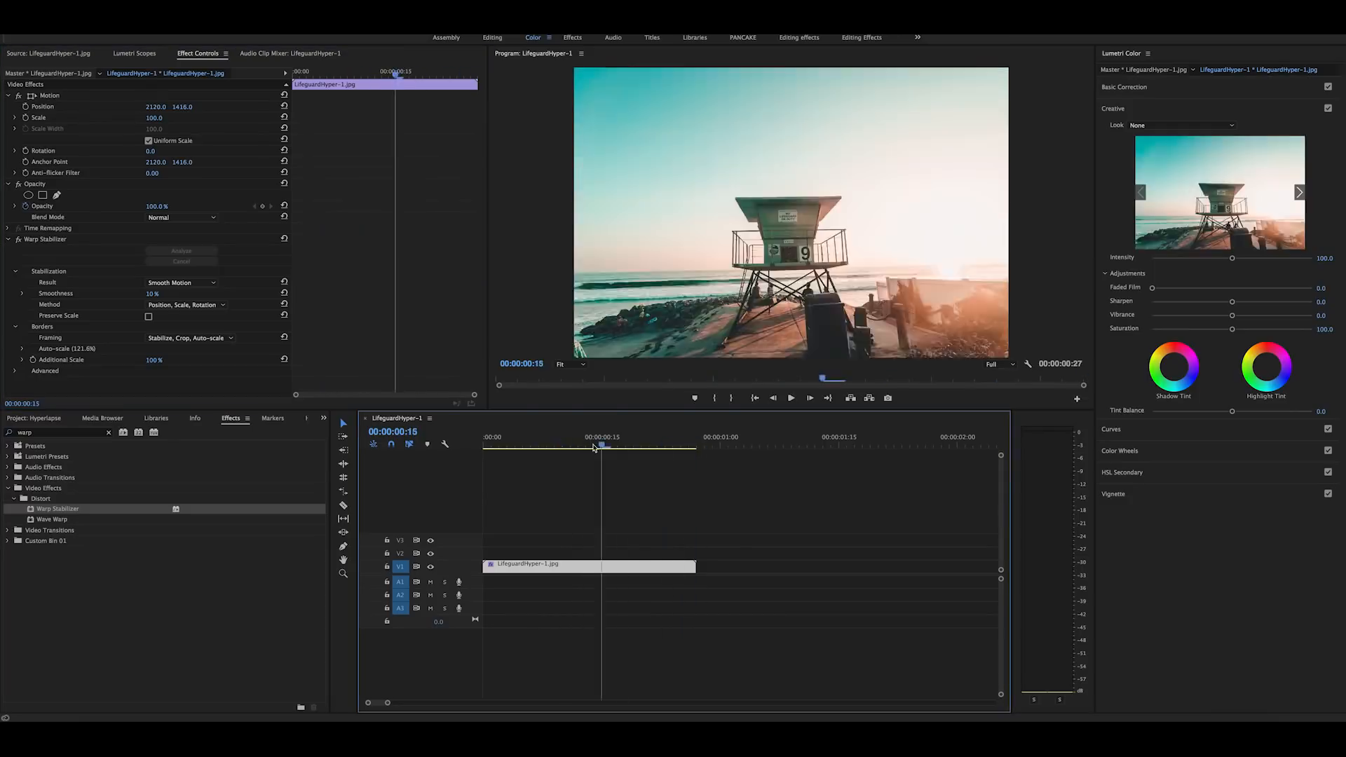
key("space")
key("Home")
left_click(179, 28)
left_click(200, 55)
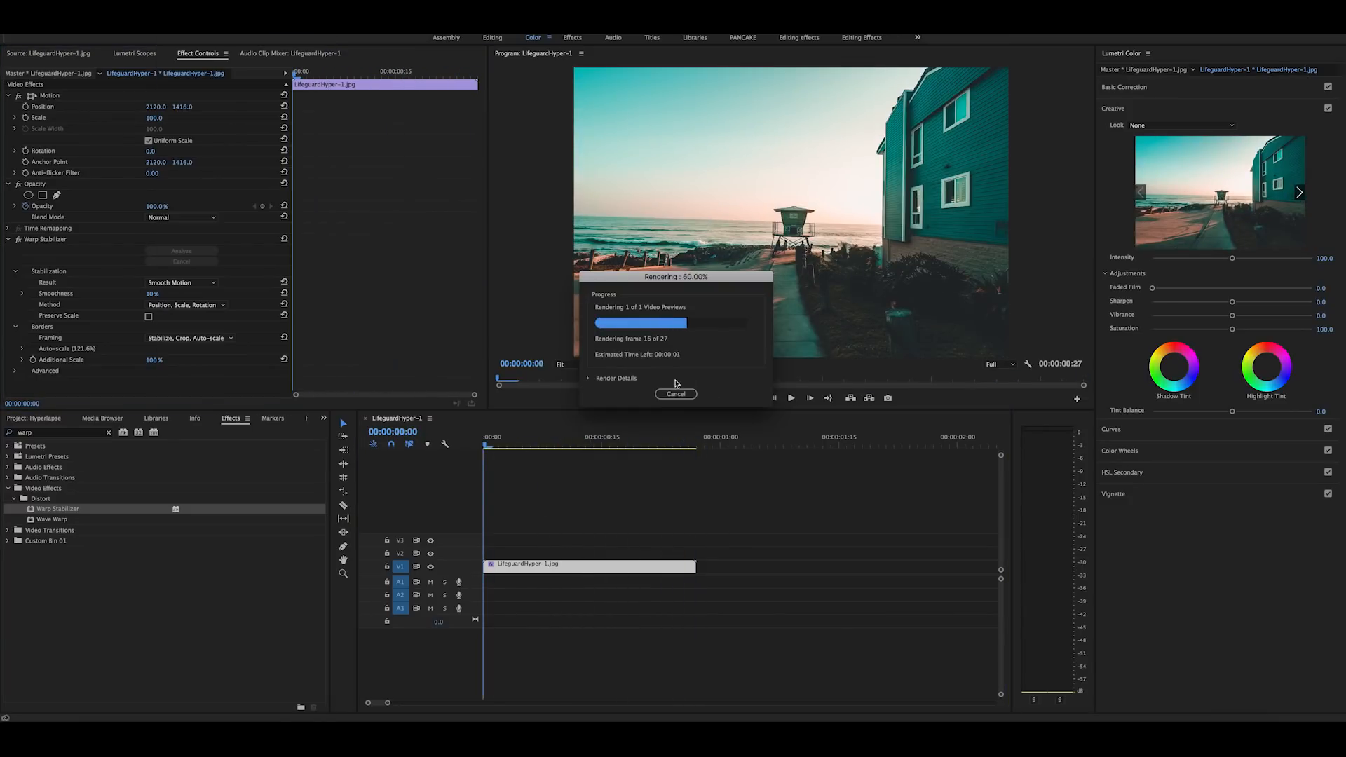
left_click_drag(694, 446, 610, 449)
key("space")
Step: Trim a few frames off the end of the stabilized clip and scrub back towards its start
left_click_drag(699, 447, 666, 446)
left_click_drag(694, 565, 665, 566)
left_click_drag(668, 447, 495, 447)
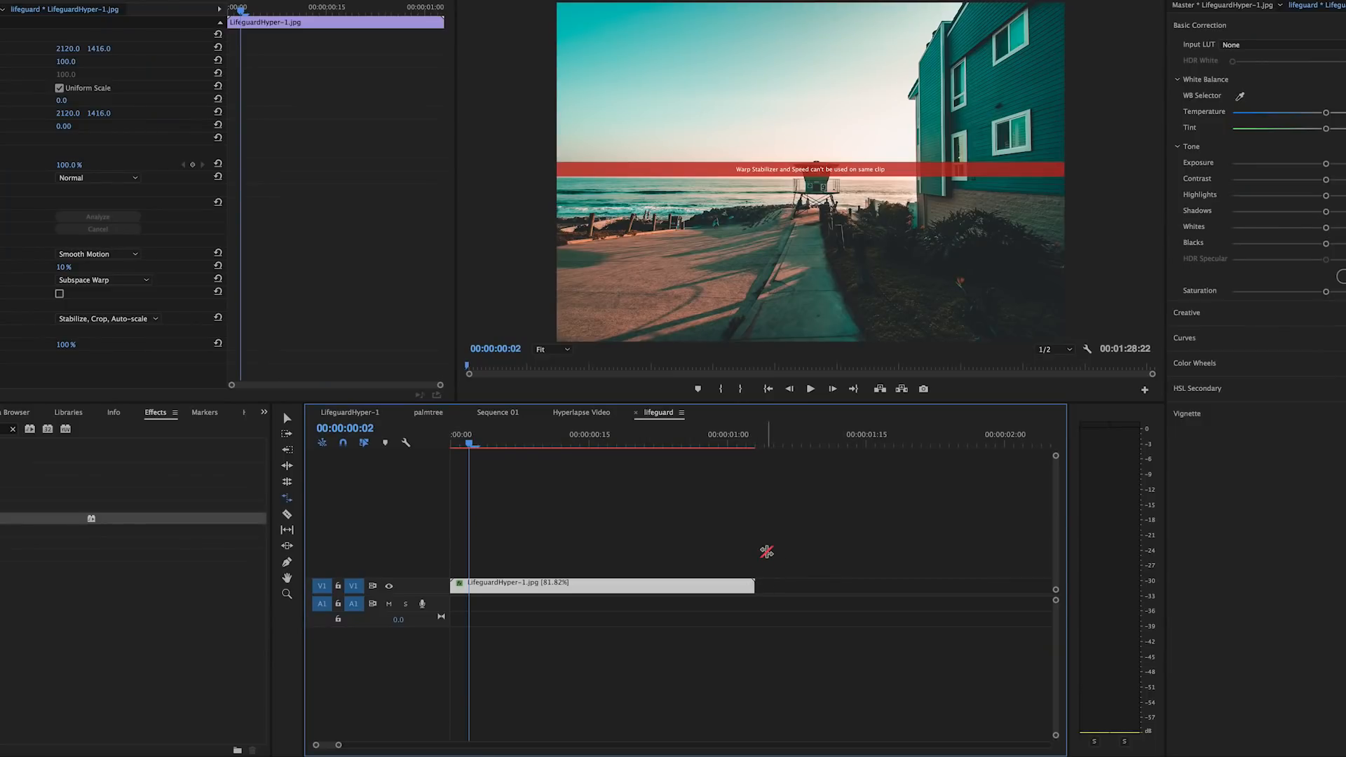
Step: Undo the speed change on the stabilized clip and nest the clip as a sequence named tower hyperlapse
key("ctrl+z")
key("v")
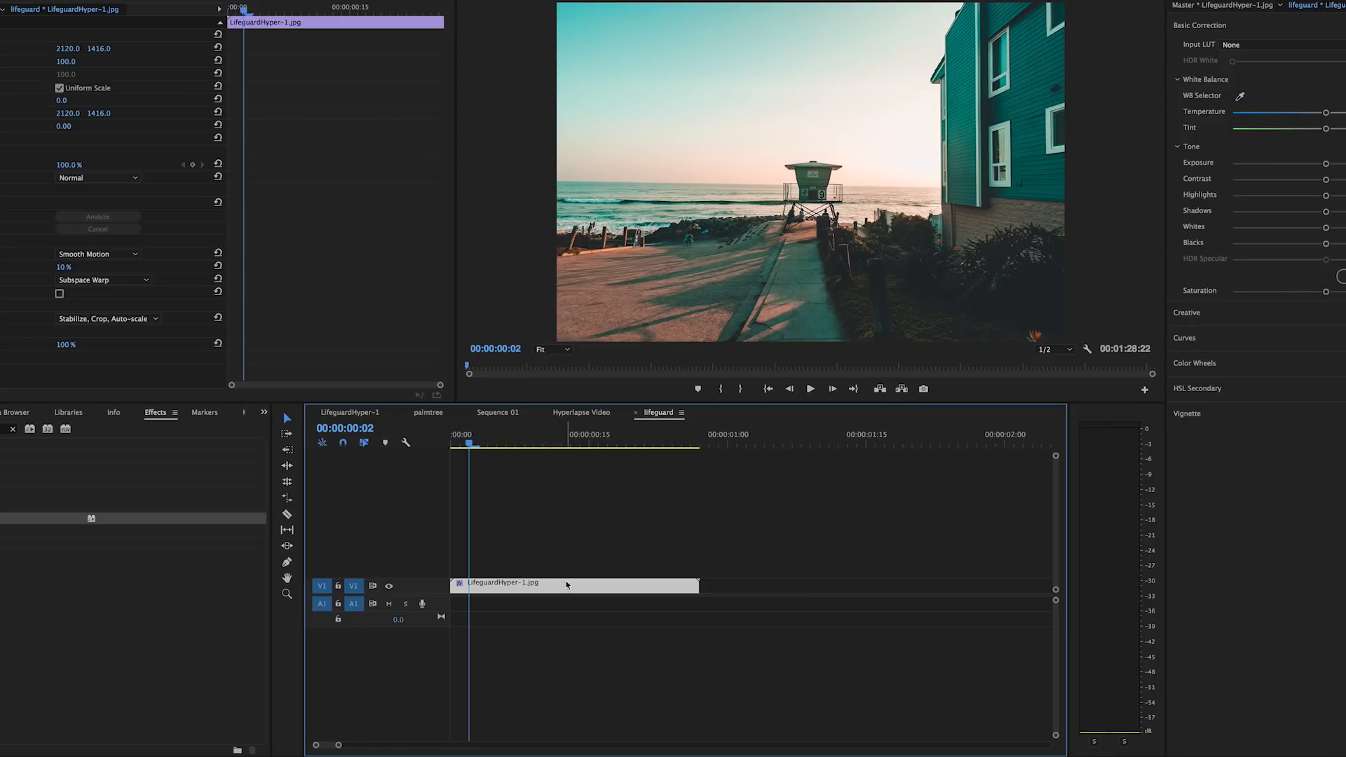
right_click(567, 585)
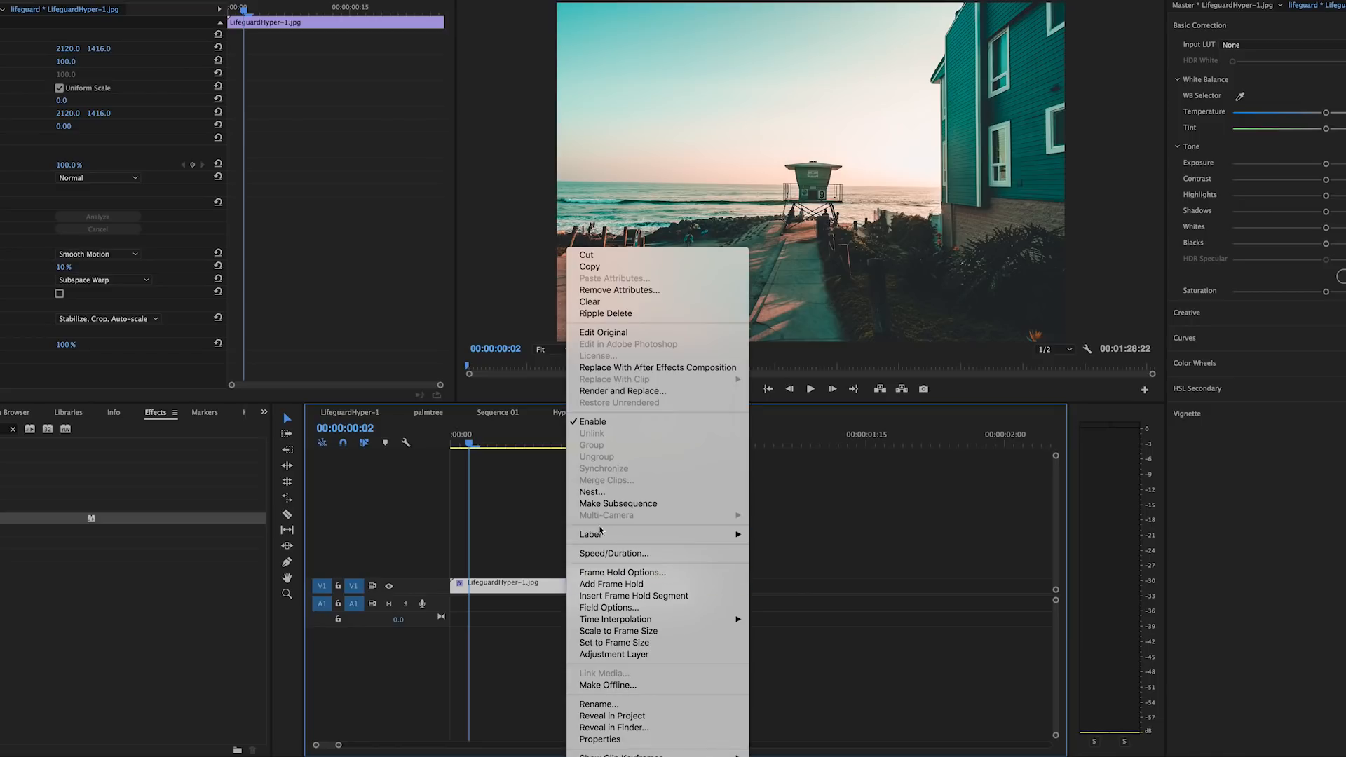
left_click(594, 493)
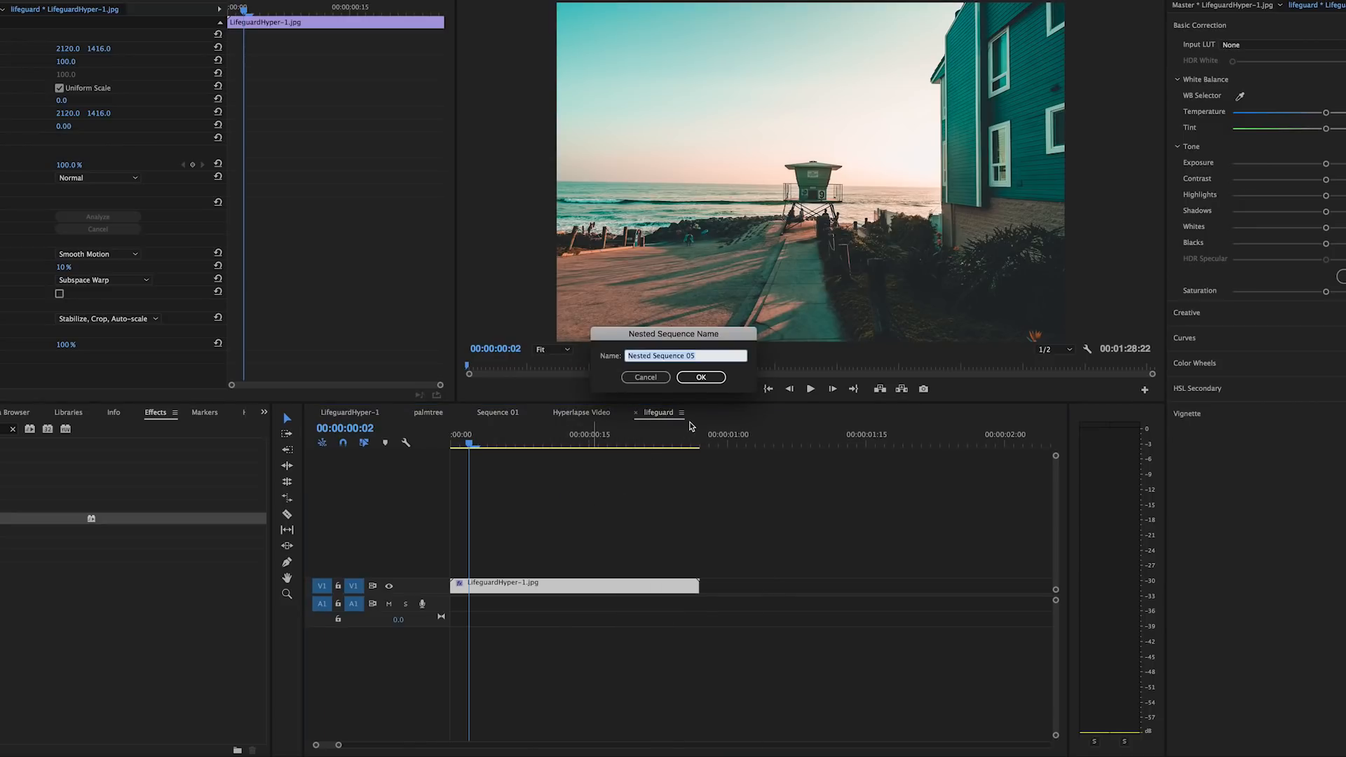
type("tower hyperlapse")
key("Return")
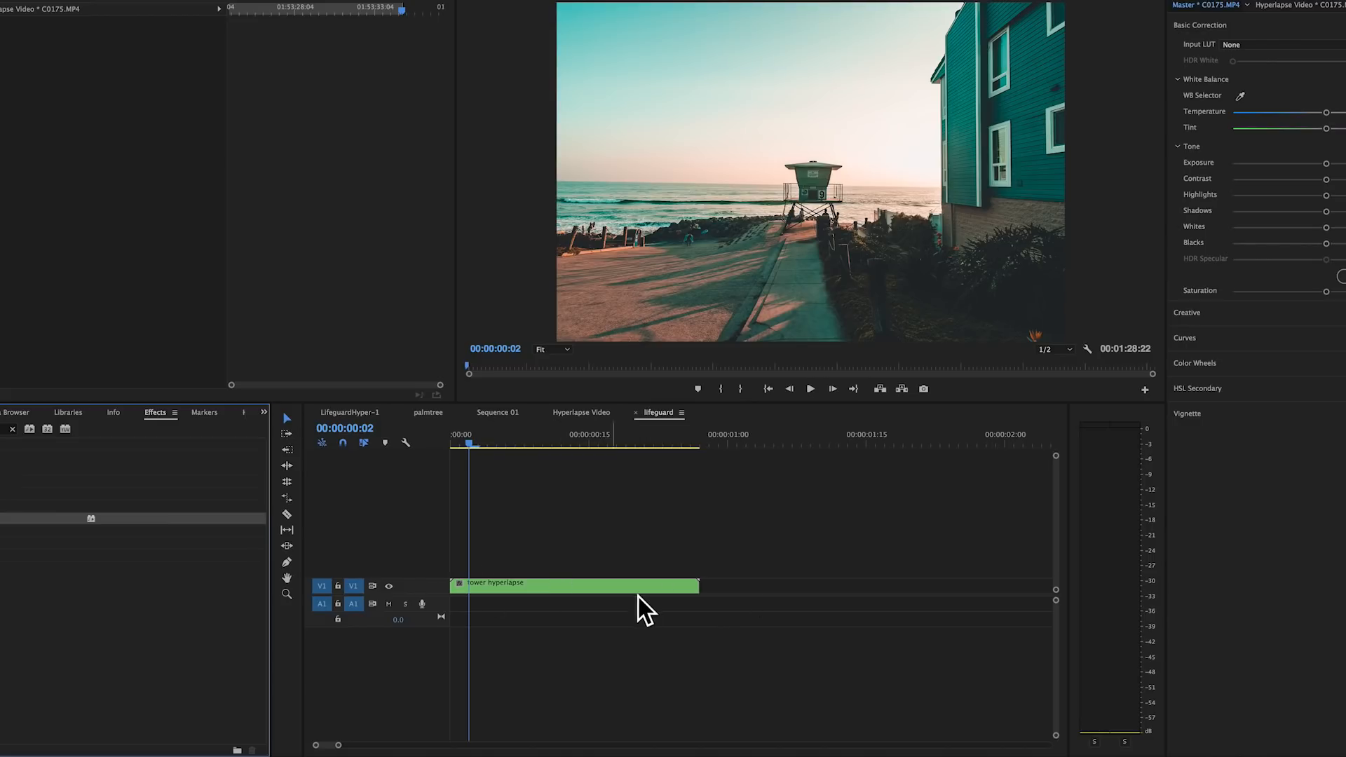
Step: Rate-stretch the nested tower hyperlapse clip to a longer duration at 69.23% speed
key("b")
left_click_drag(696, 584, 812, 586)
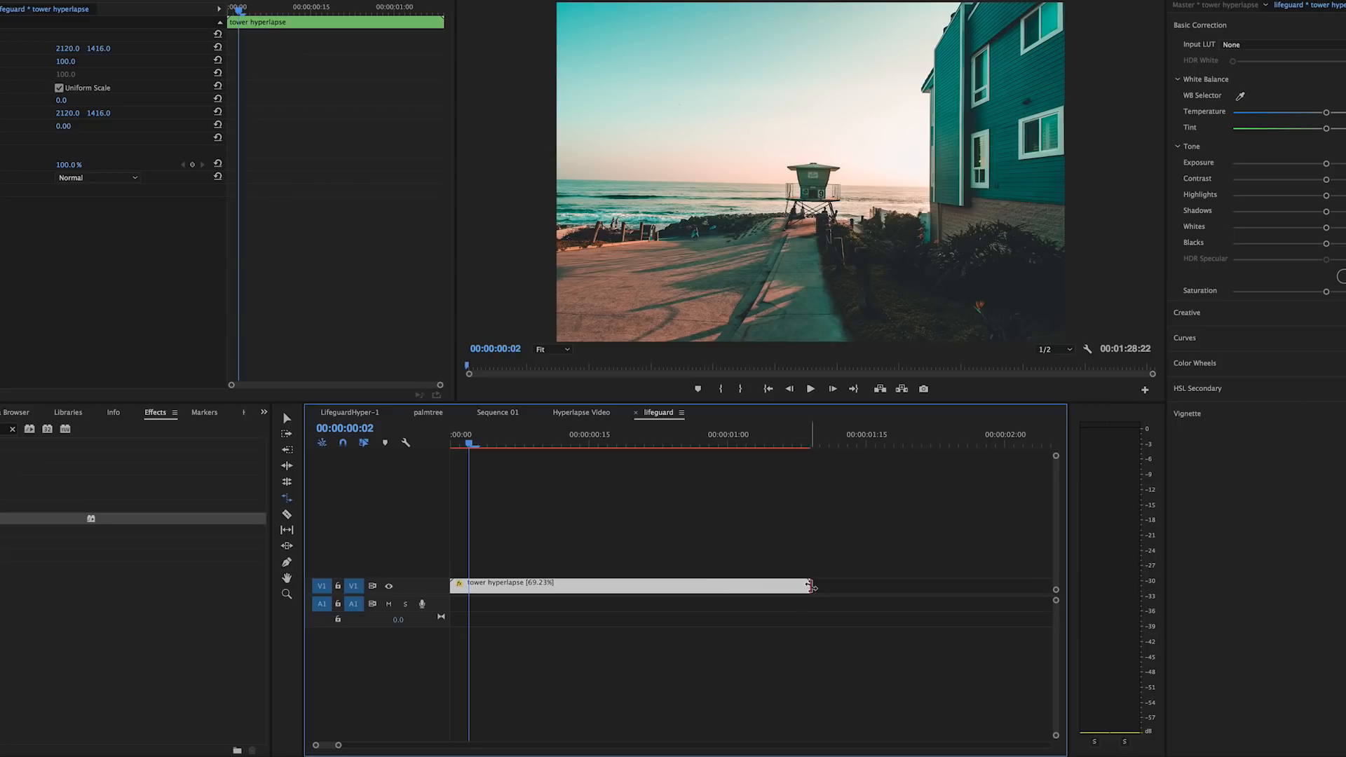
left_click(638, 585)
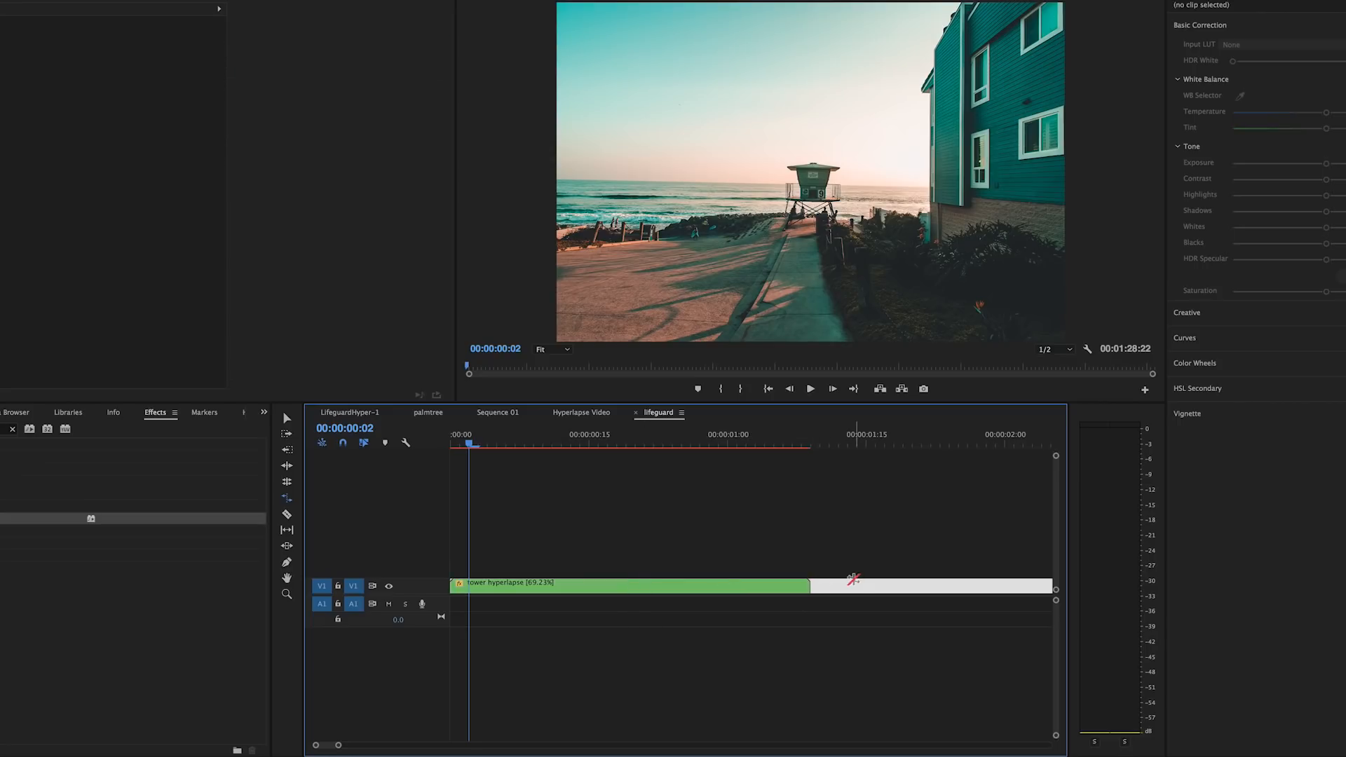
left_click(679, 586)
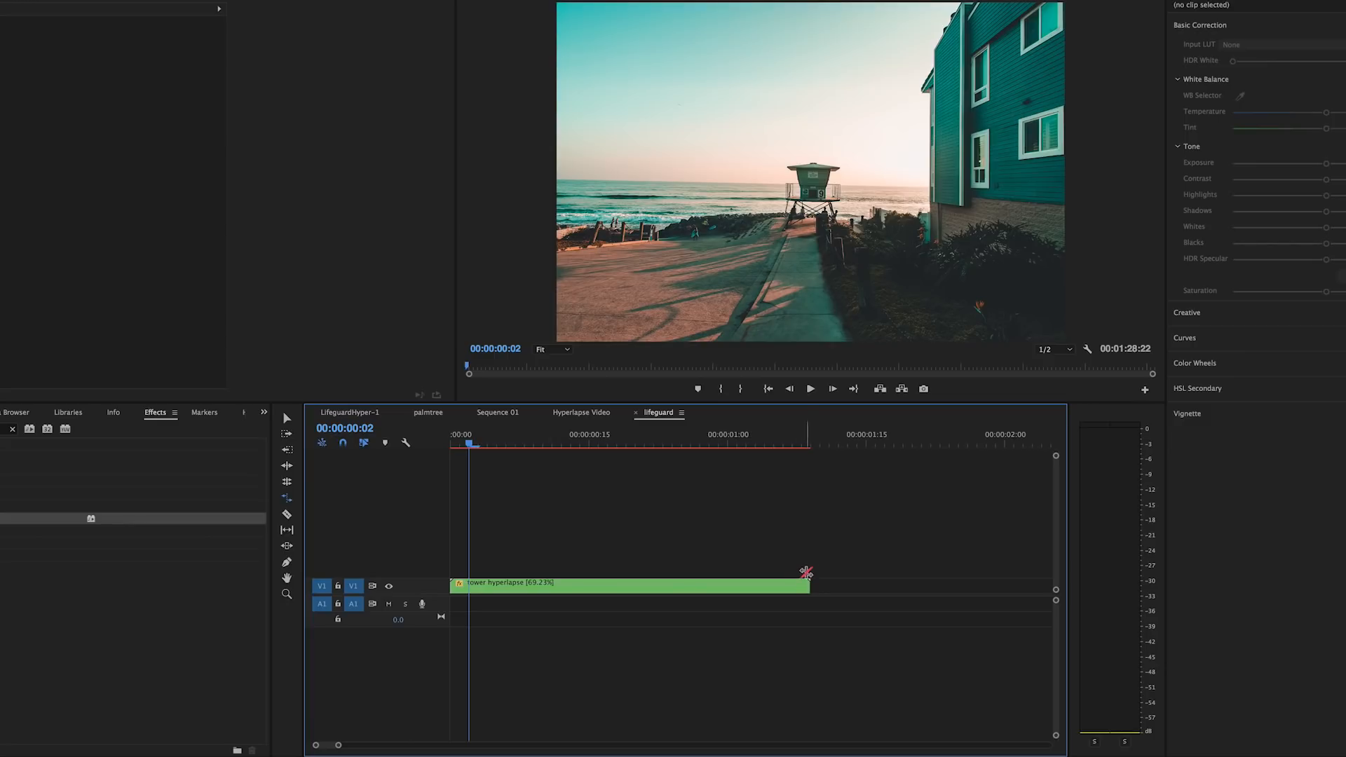
Step: Try shortening the tower hyperlapse clip by trimming its end without changing speed, and undo the trim
left_click(675, 583)
left_click(772, 552)
left_click_drag(807, 585, 684, 585)
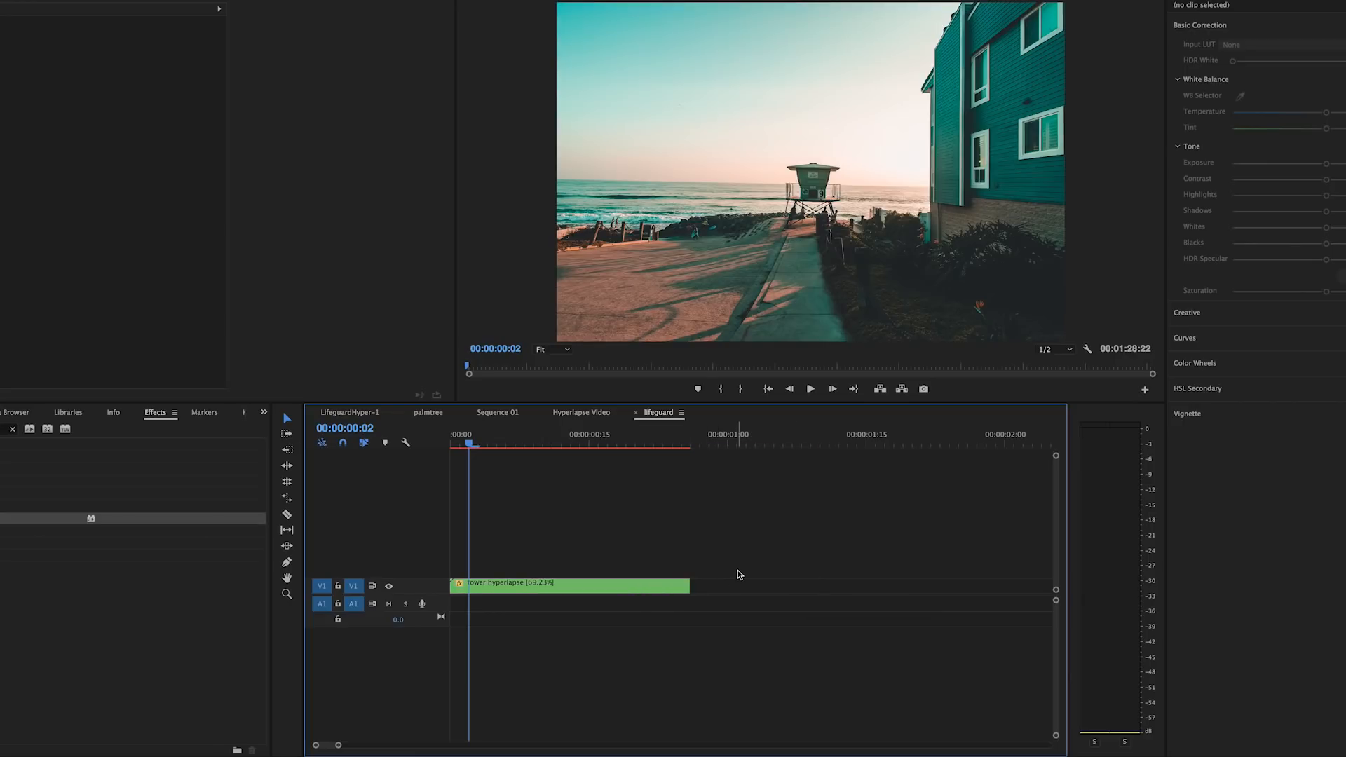
key("ctrl+z")
Step: Rate-stretch the tower hyperlapse clip to a much shorter, faster duration and return the playhead to the start
left_click(806, 585)
left_click_drag(808, 585, 522, 583)
mouse_move(469, 447)
left_mouse_down()
mouse_move(414, 446)
mouse_move(510, 447)
mouse_move(446, 450)
left_mouse_up()
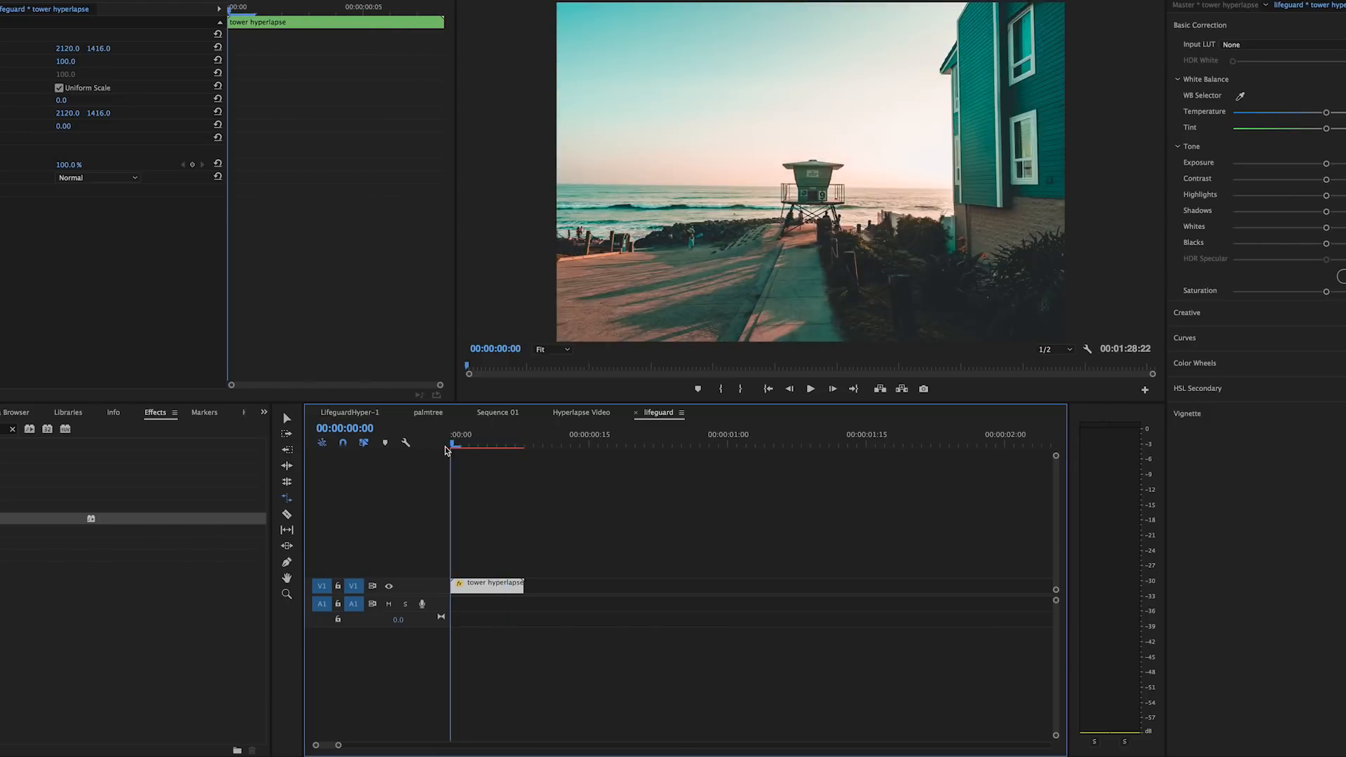
Step: Rate-stretch the tower hyperlapse clip to 122.73% speed and render its preview
left_click(573, 534)
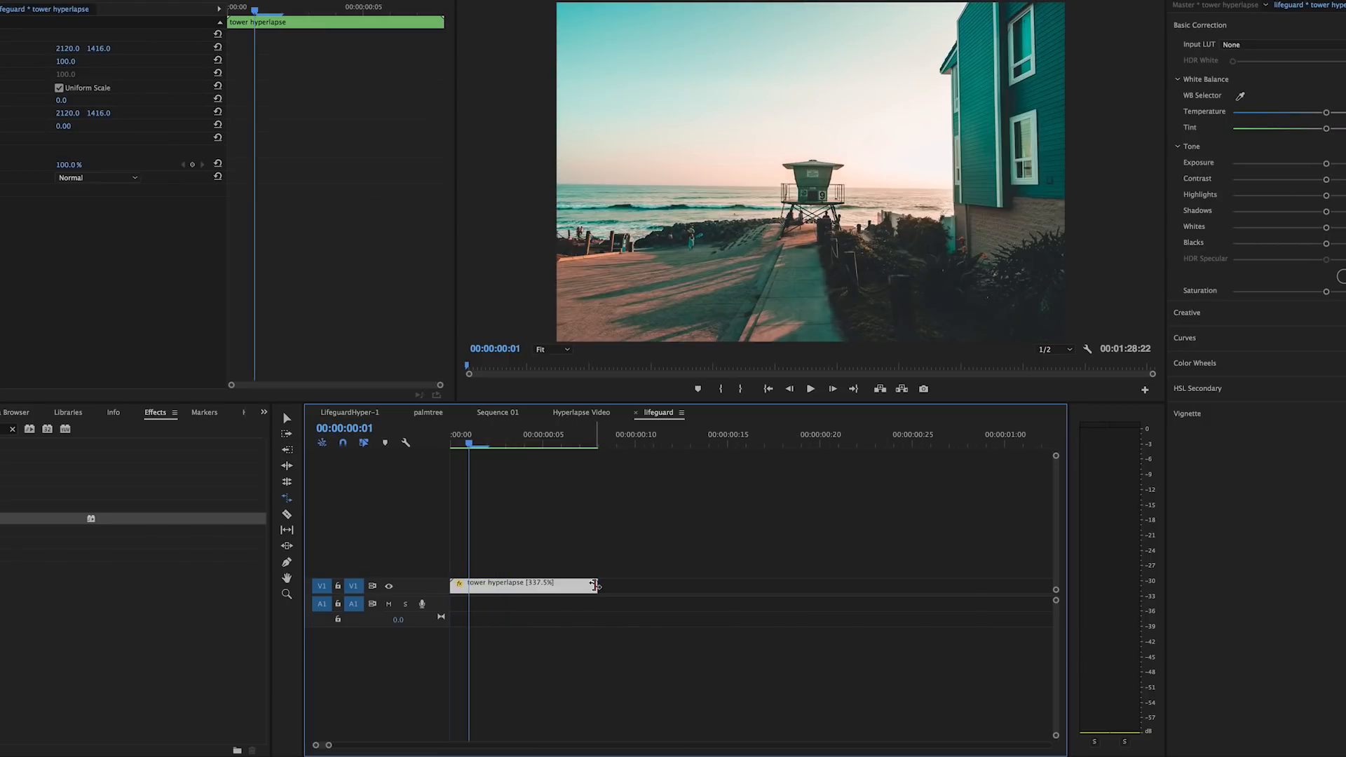
left_click_drag(595, 586, 857, 585)
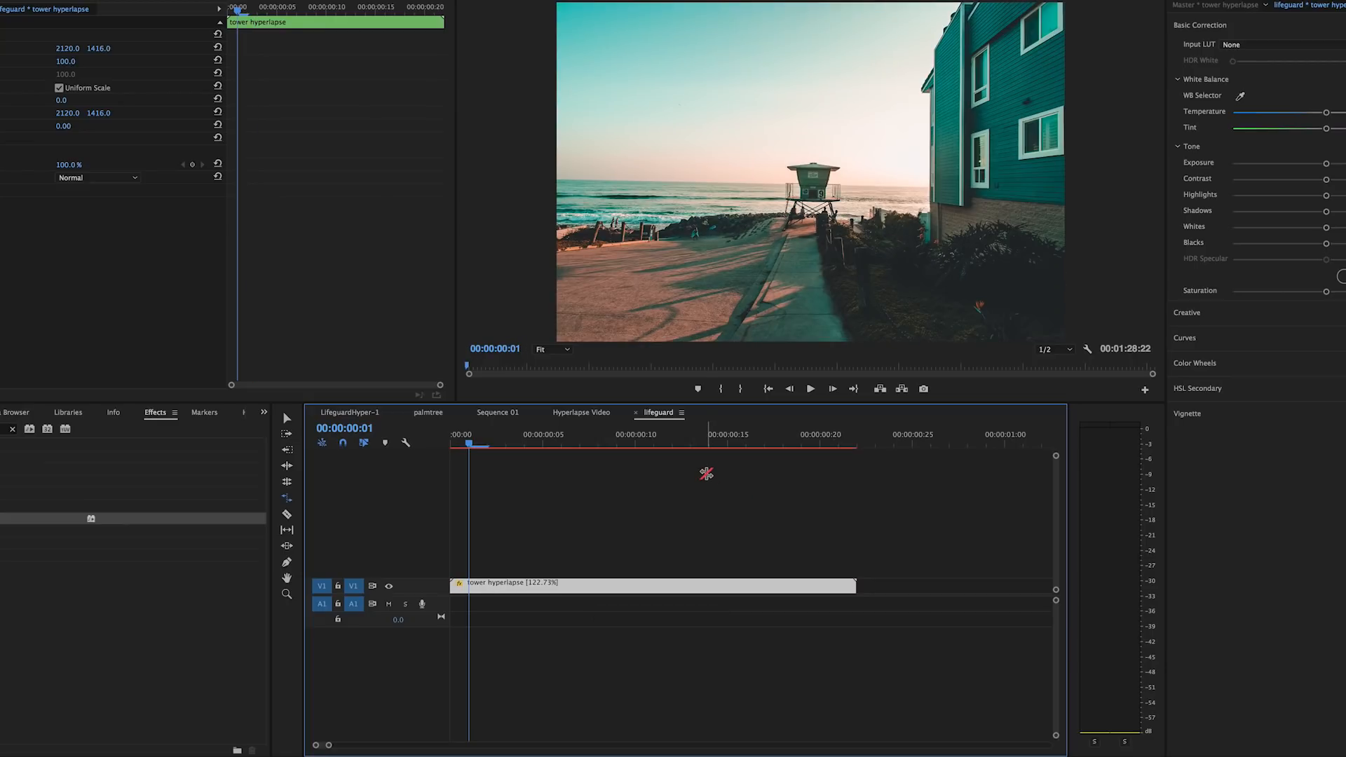
key("Return")
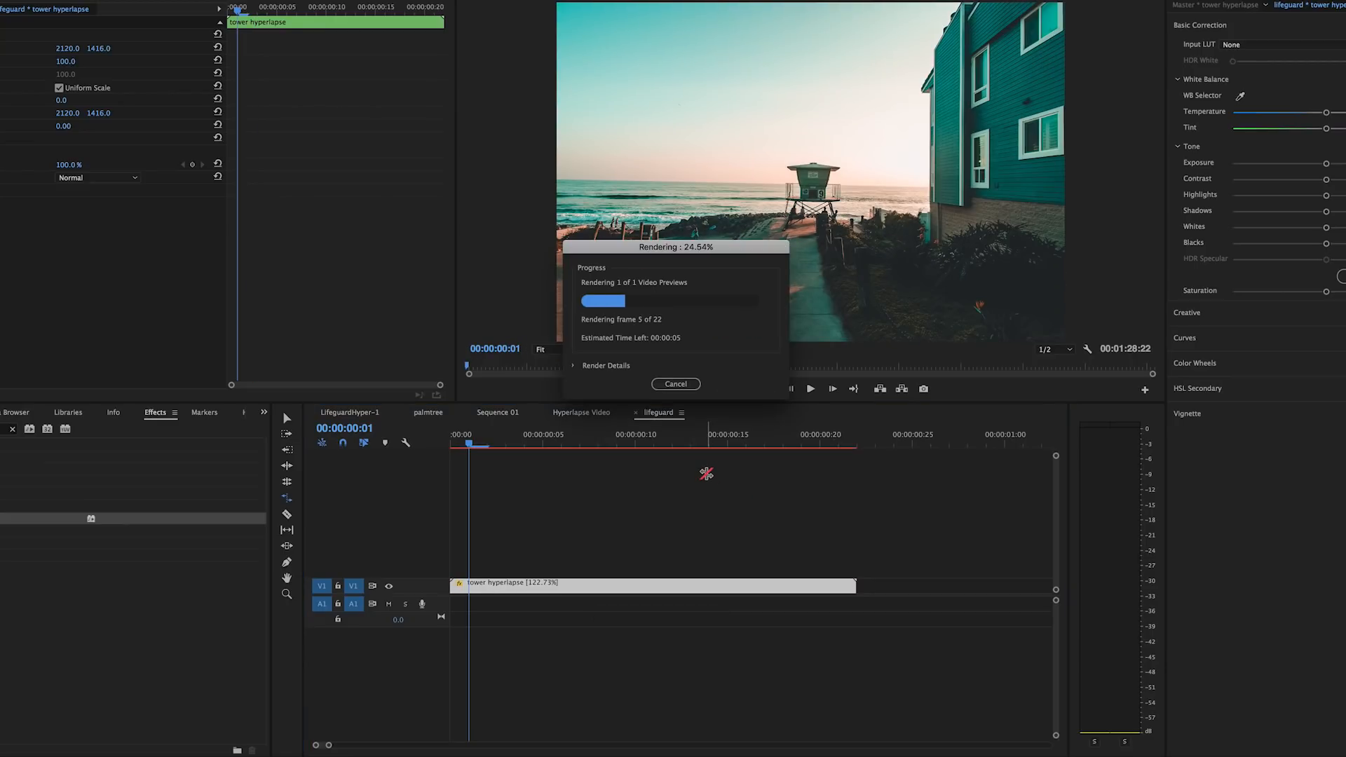